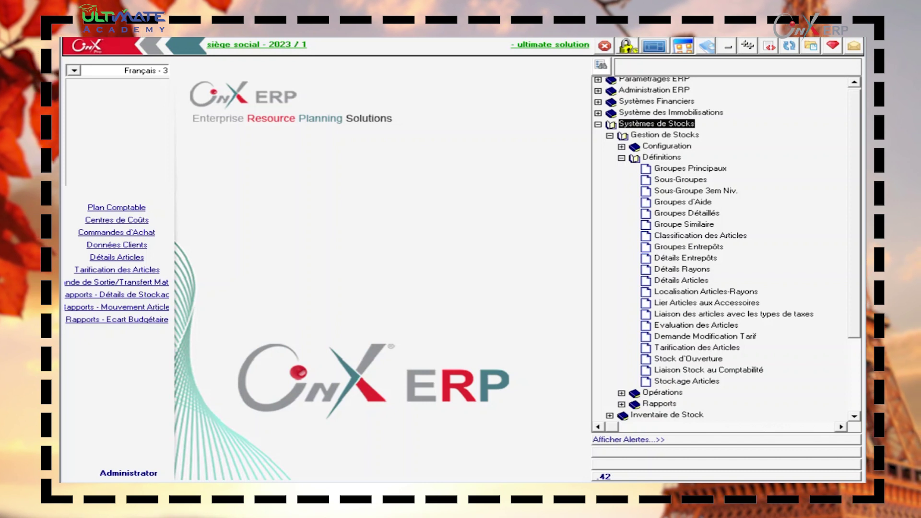
# Open the Demande Modification Tarif form under the stock management definitions and start a new price change request.
pyautogui.doubleClick(720, 338)
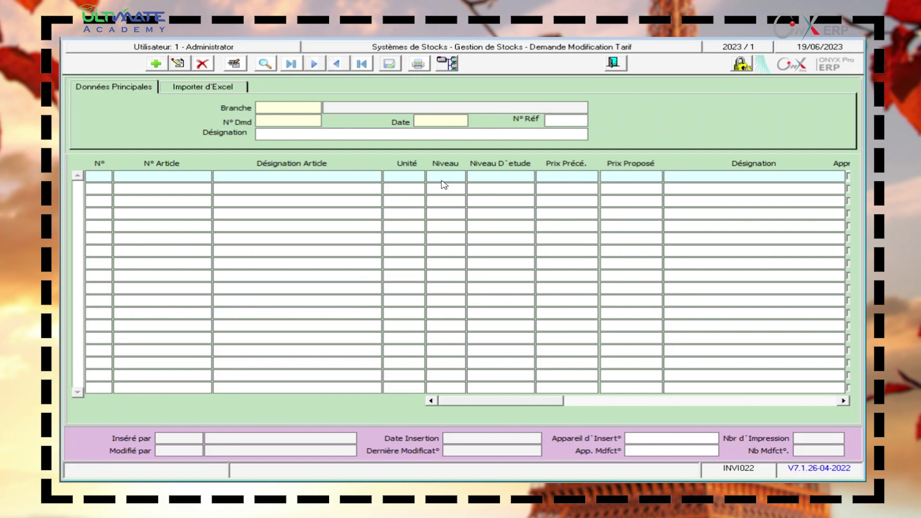
pyautogui.click(157, 64)
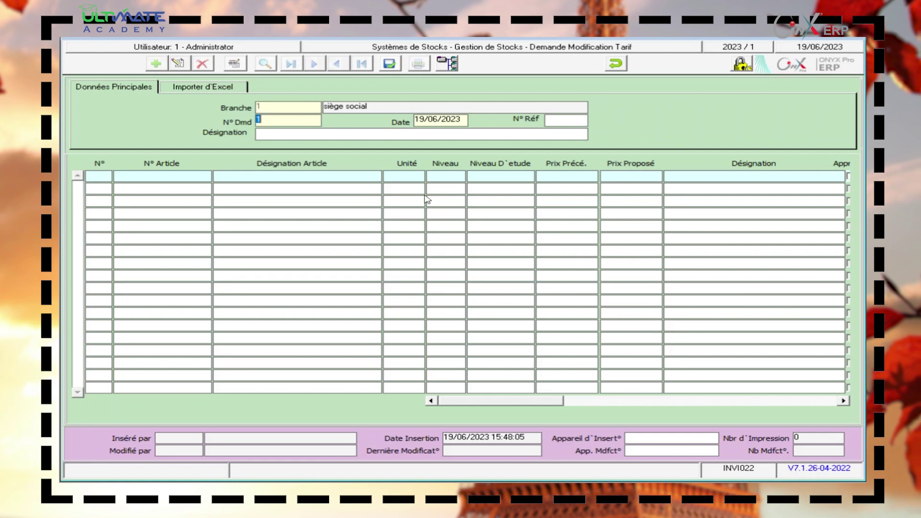
pyautogui.click(291, 134)
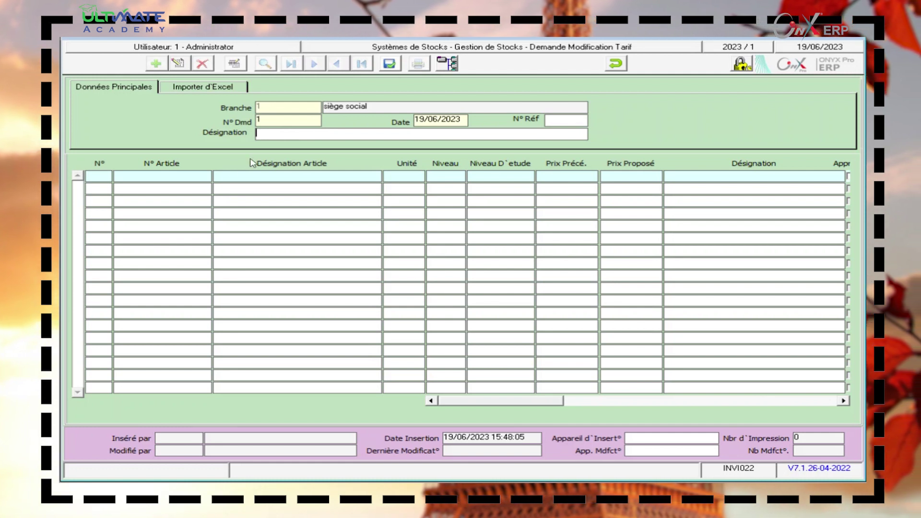
pyautogui.click(185, 179)
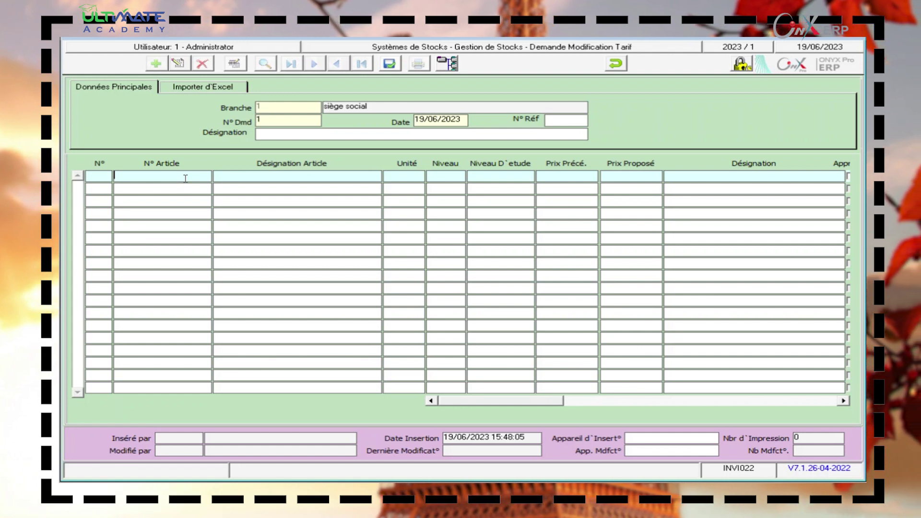
pyautogui.click(220, 178)
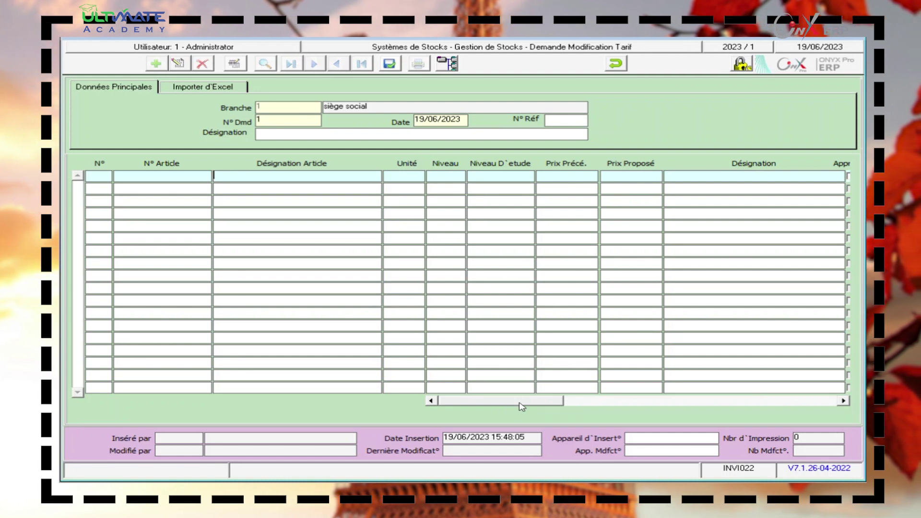
# Examine the approval columns of the request's item table, through to Date LC.
pyautogui.moveTo(522, 407)
pyautogui.mouseDown()
pyautogui.moveTo(537, 405)
pyautogui.moveTo(521, 404)
pyautogui.mouseUp()
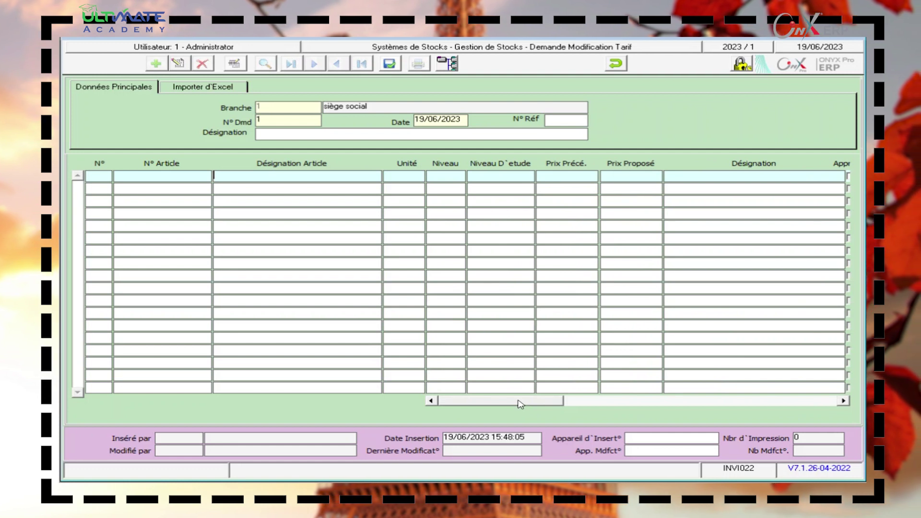
pyautogui.moveTo(520, 403); pyautogui.dragTo(649, 410)
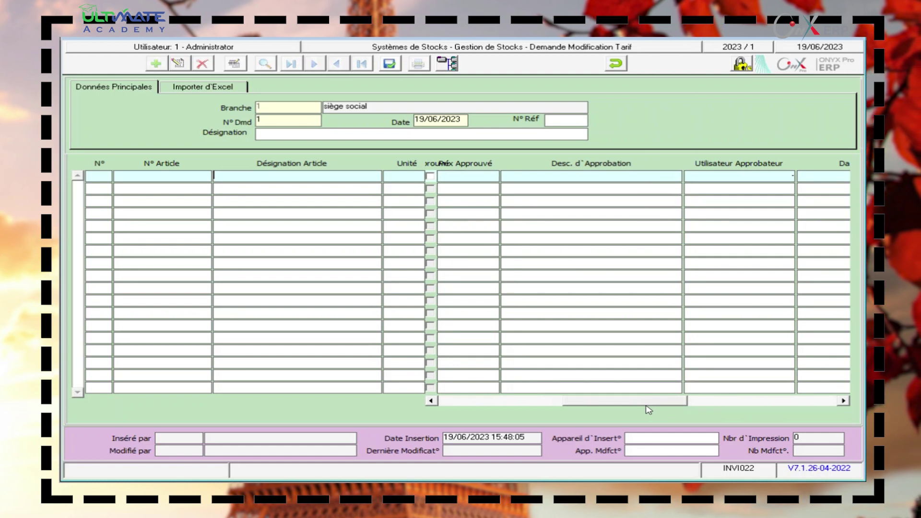
pyautogui.moveTo(647, 405); pyautogui.dragTo(680, 409)
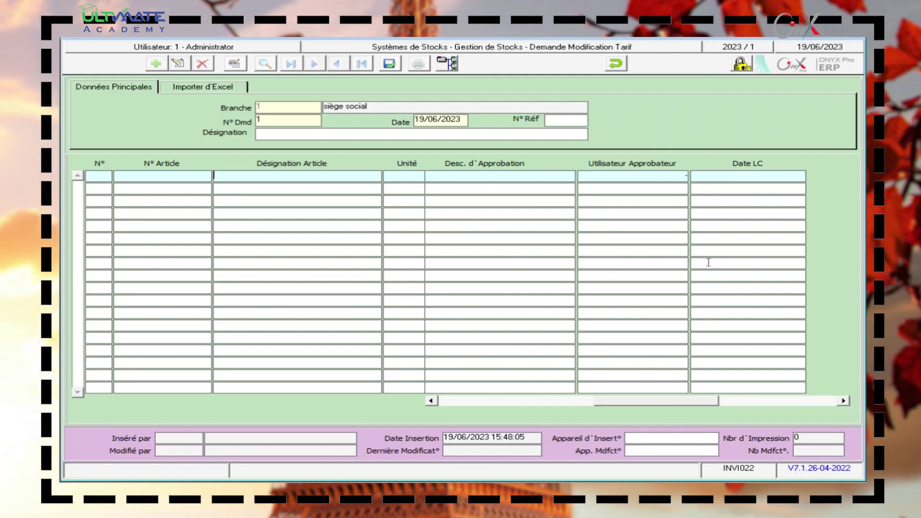
# Cancel the new price change request and close its form.
pyautogui.click(617, 64)
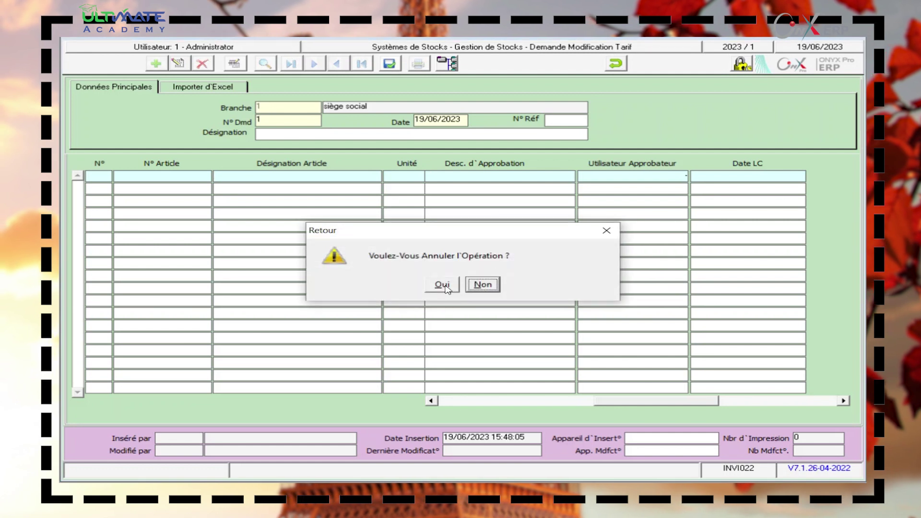
pyautogui.press('Left')
pyautogui.press('Return')
pyautogui.click(614, 64)
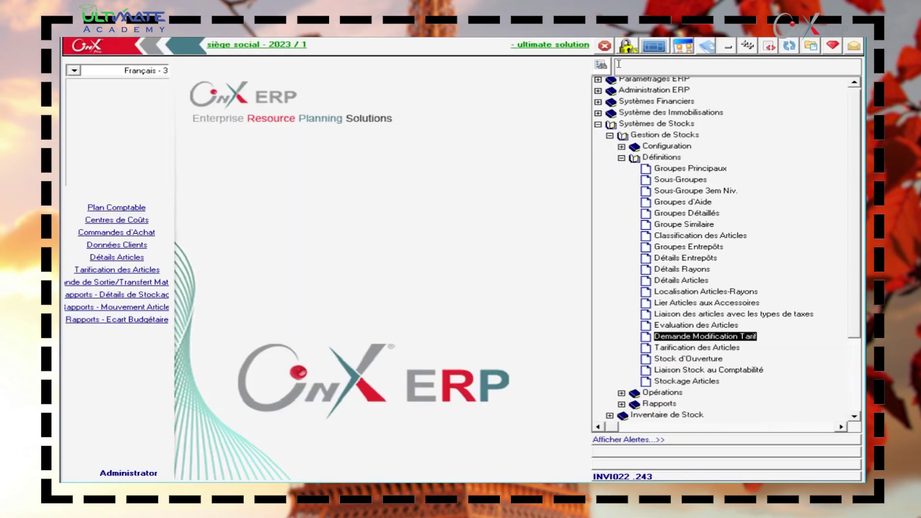
# Open Tarification des Articles, start a new pricing entry and add article 2, fil en plastique, in unit BOITE.
pyautogui.doubleClick(697, 348)
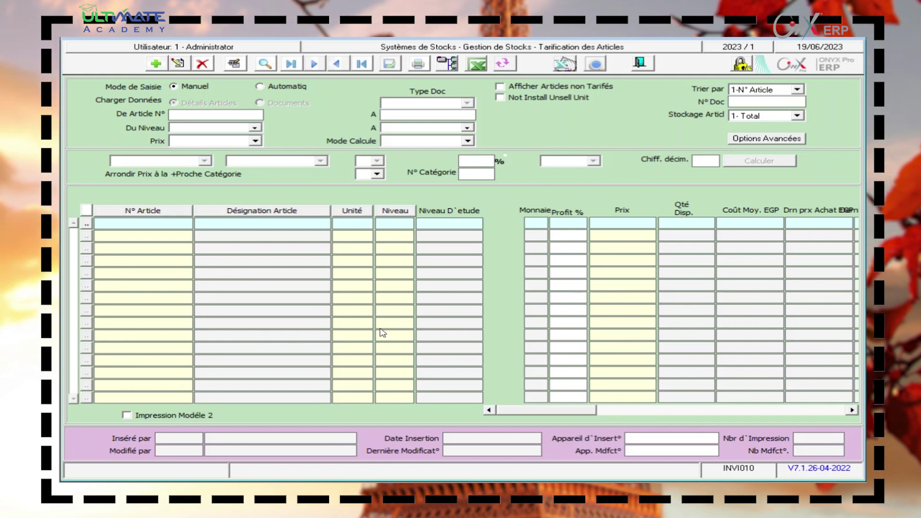
pyautogui.click(263, 68)
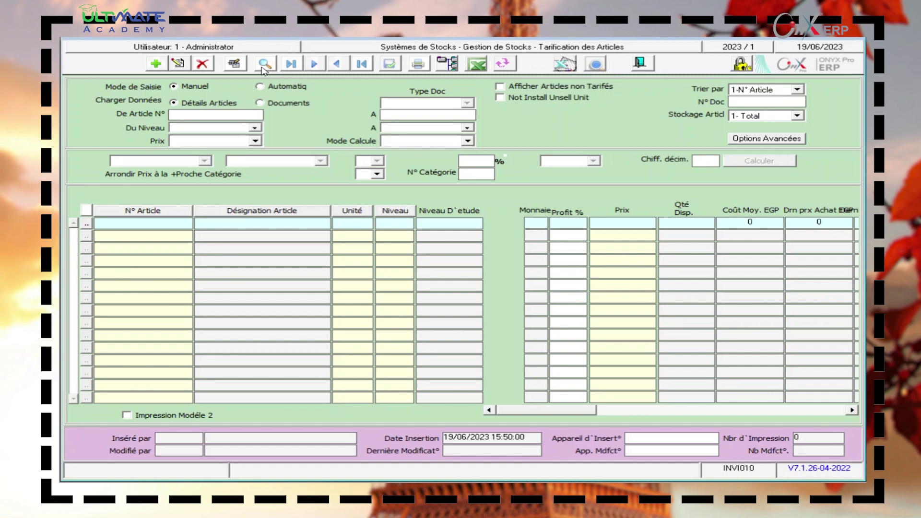
pyautogui.click(156, 72)
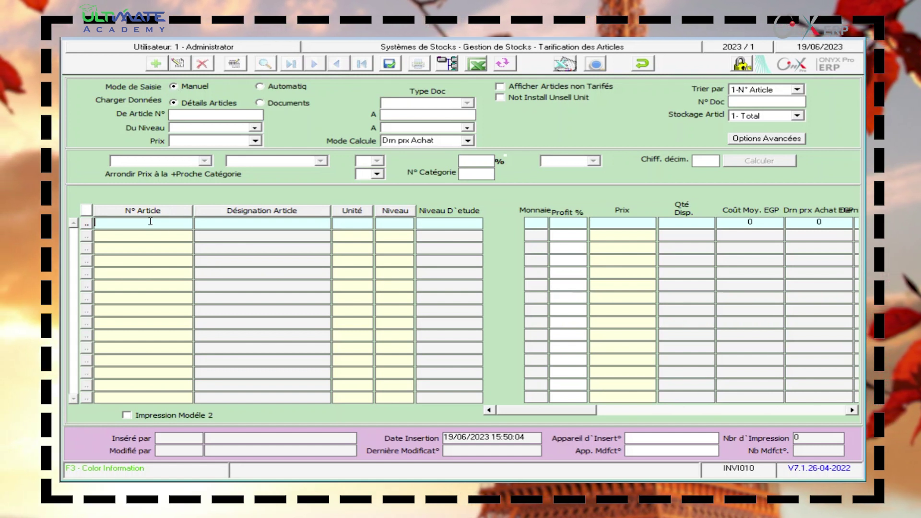
pyautogui.doubleClick(260, 225)
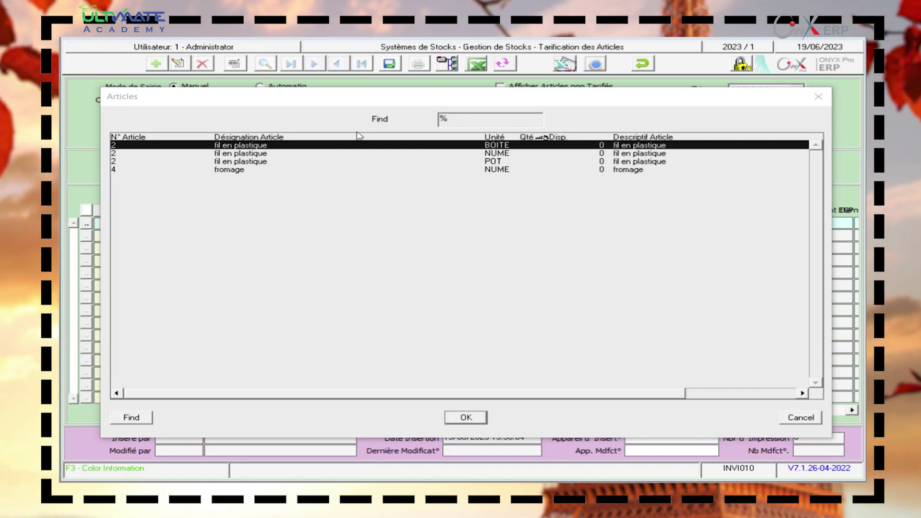
pyautogui.doubleClick(235, 147)
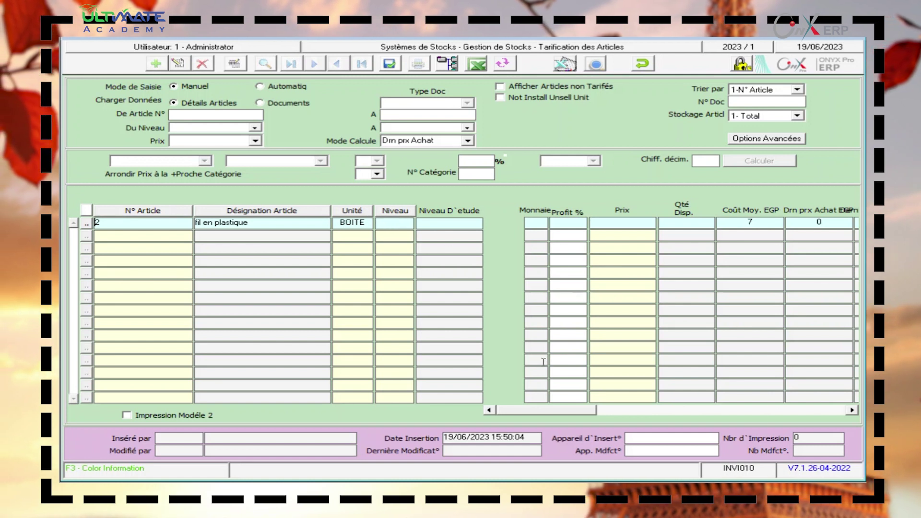
# Examine the cost, last purchase price and minimum and maximum pricing limit columns of the article row.
pyautogui.moveTo(559, 410); pyautogui.dragTo(615, 419)
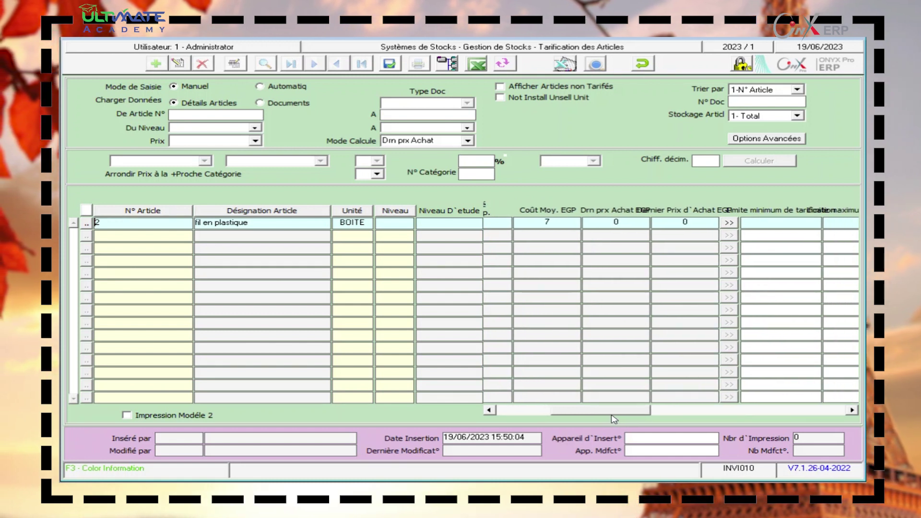
pyautogui.moveTo(614, 419); pyautogui.dragTo(635, 419)
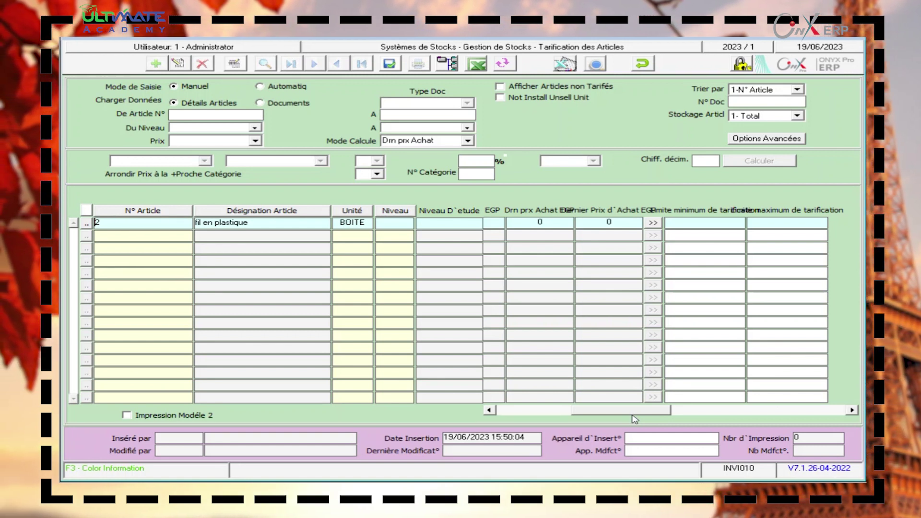
pyautogui.moveTo(632, 415); pyautogui.dragTo(556, 409)
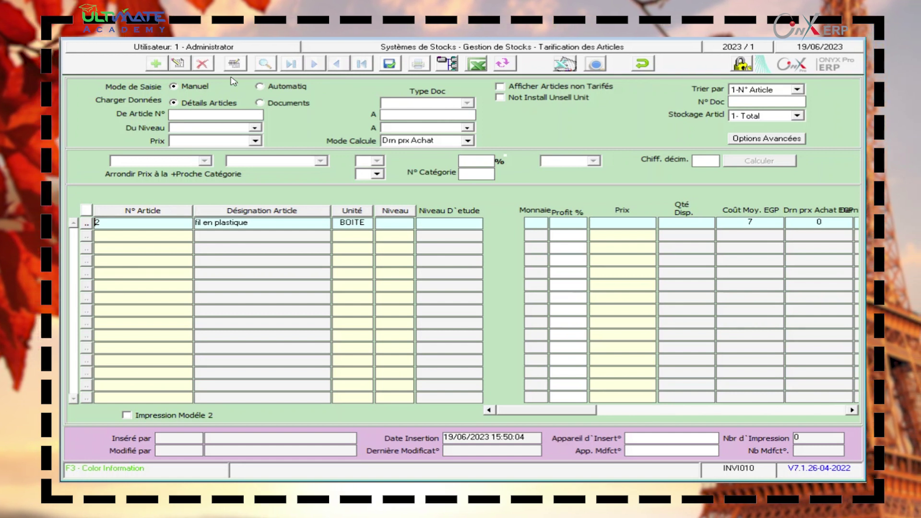
# Switch the pricing entry mode to Automatique and set the starting article to 4, fromage.
pyautogui.click(260, 87)
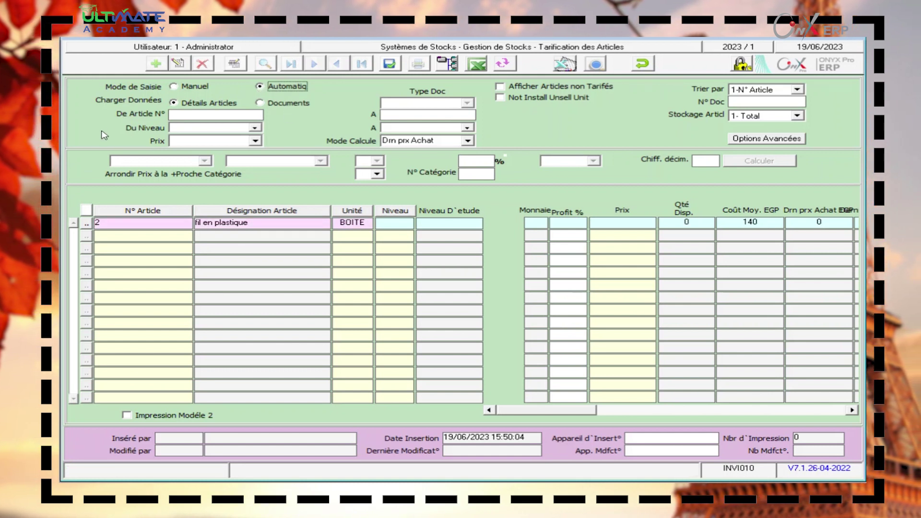
pyautogui.click(202, 114)
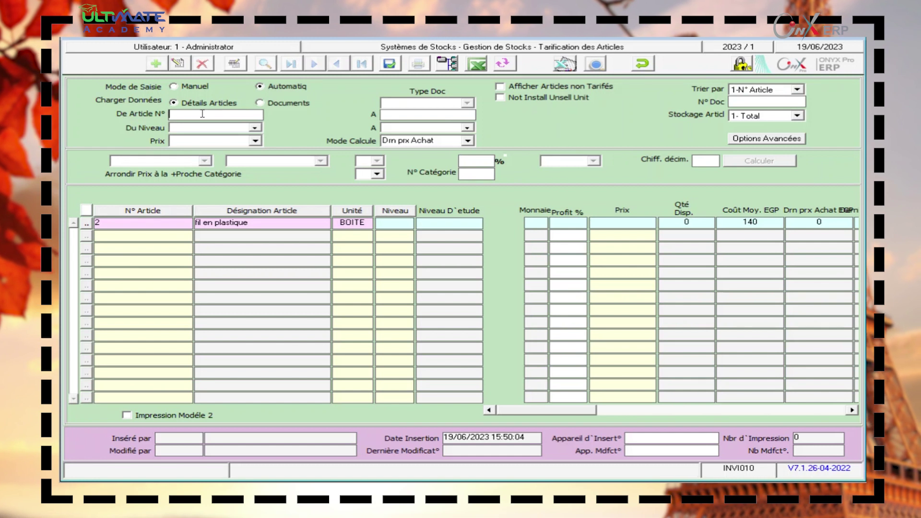
pyautogui.doubleClick(203, 115)
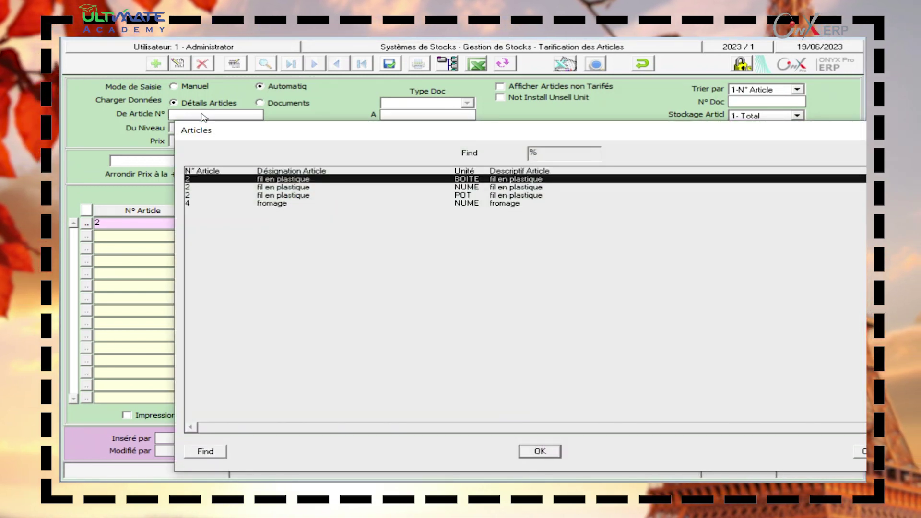
pyautogui.click(268, 204)
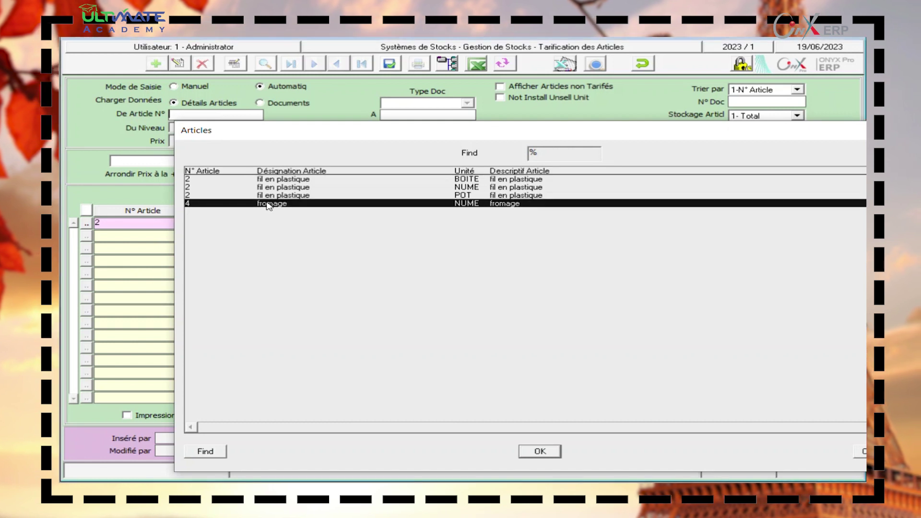
pyautogui.doubleClick(268, 204)
# Set the starting price level to 1-Tarifs pour les clients and review the comparison operators offered for the price.
pyautogui.click(199, 128)
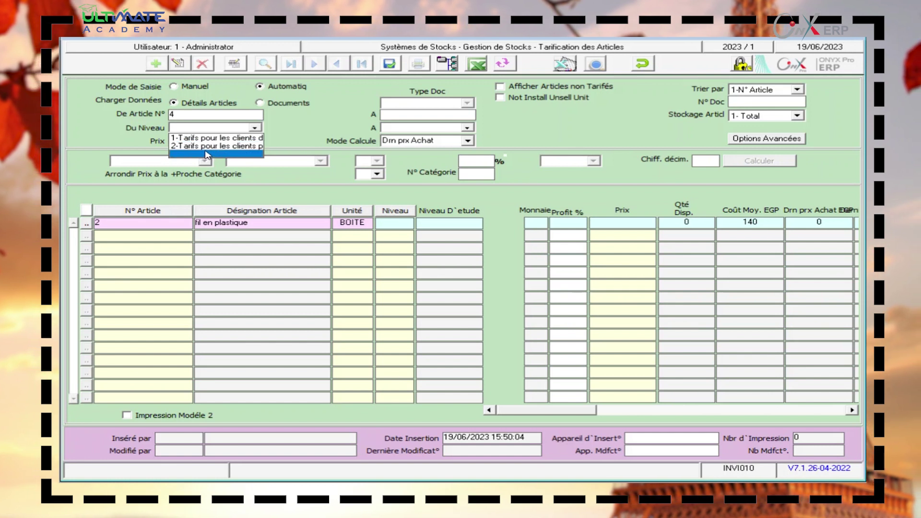
pyautogui.click(254, 139)
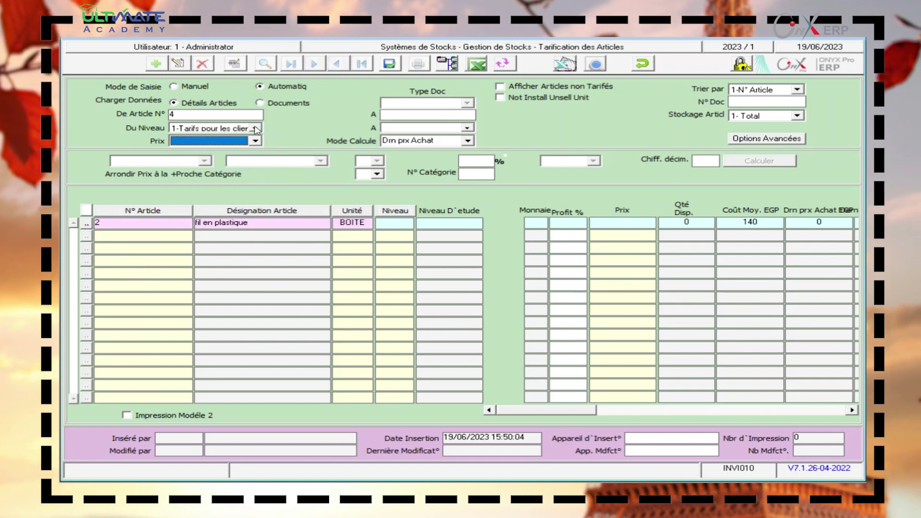
pyautogui.click(255, 129)
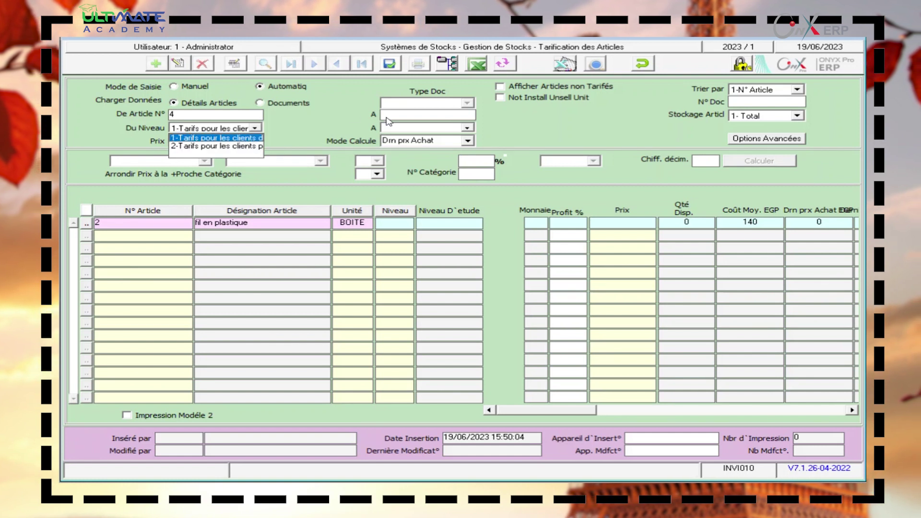
pyautogui.click(404, 117)
pyautogui.click(404, 117)
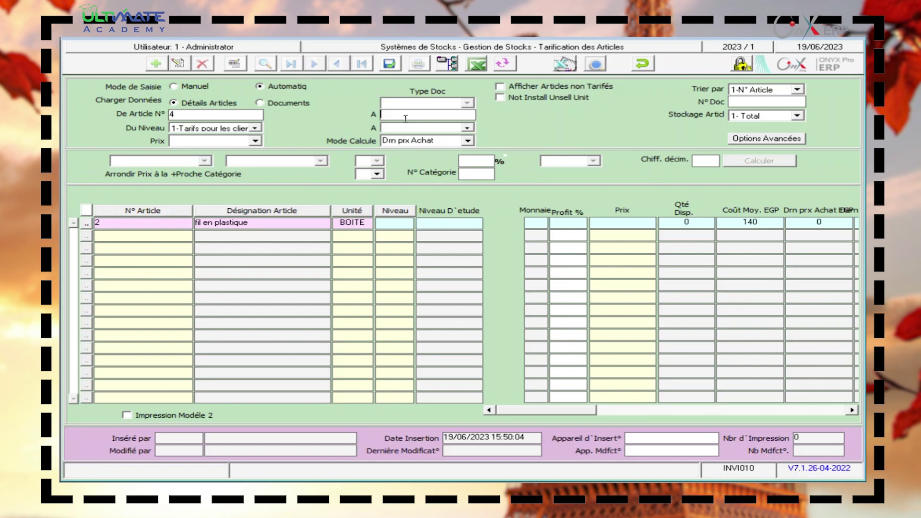
pyautogui.click(255, 140)
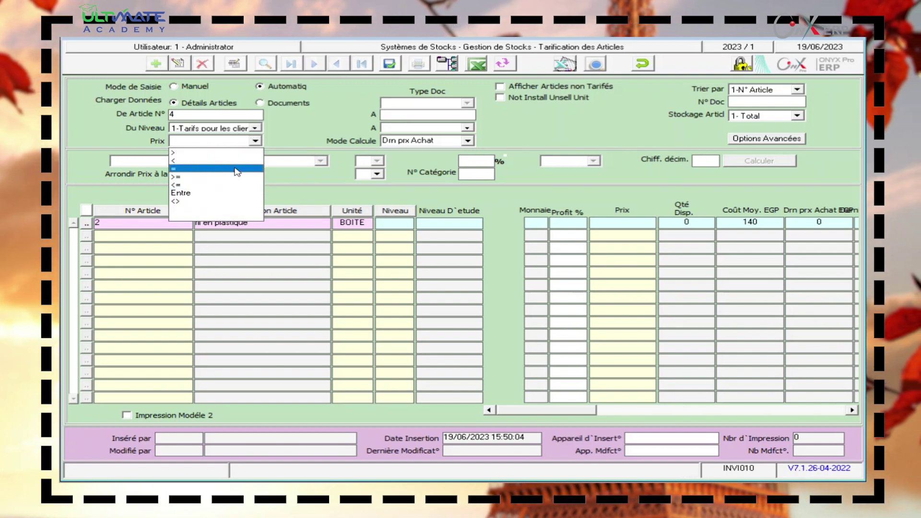
pyautogui.click(301, 137)
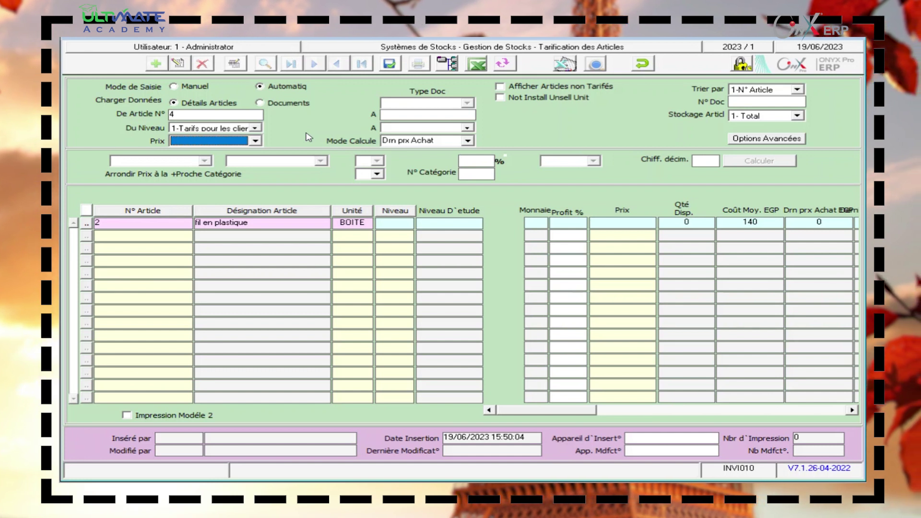
# Cancel the article pricing entry and close the Tarification des Articles form.
pyautogui.click(645, 62)
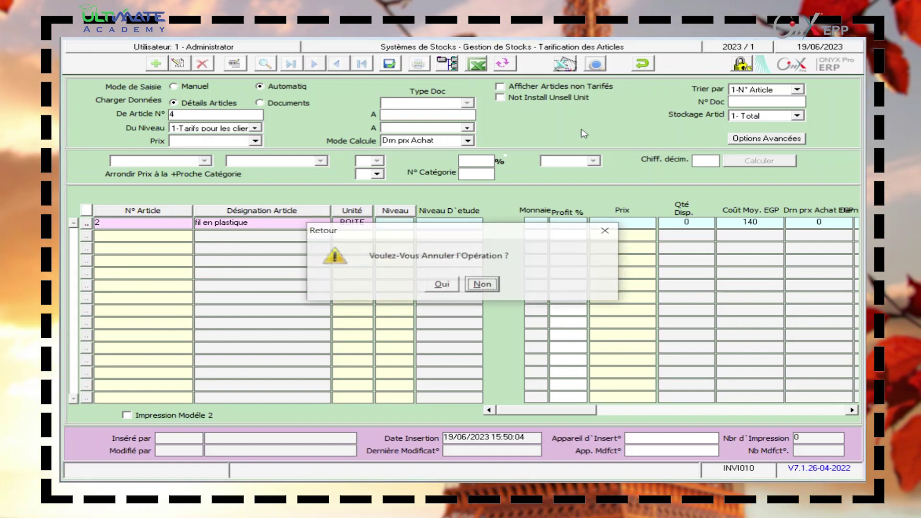
pyautogui.press('Return')
pyautogui.click(657, 65)
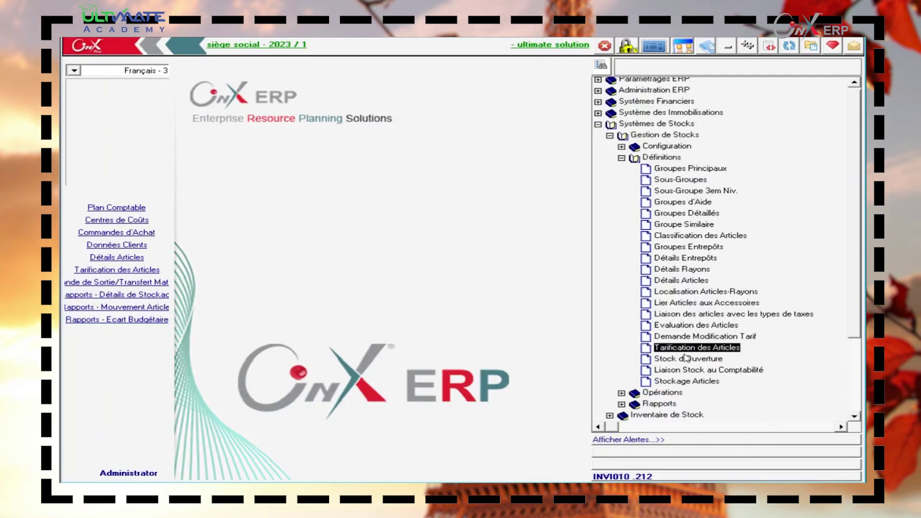
# Open Stock d'Ouverture, start a new opening stock entry and add article 4, fromage, to the first row.
pyautogui.click(709, 361)
pyautogui.doubleClick(708, 361)
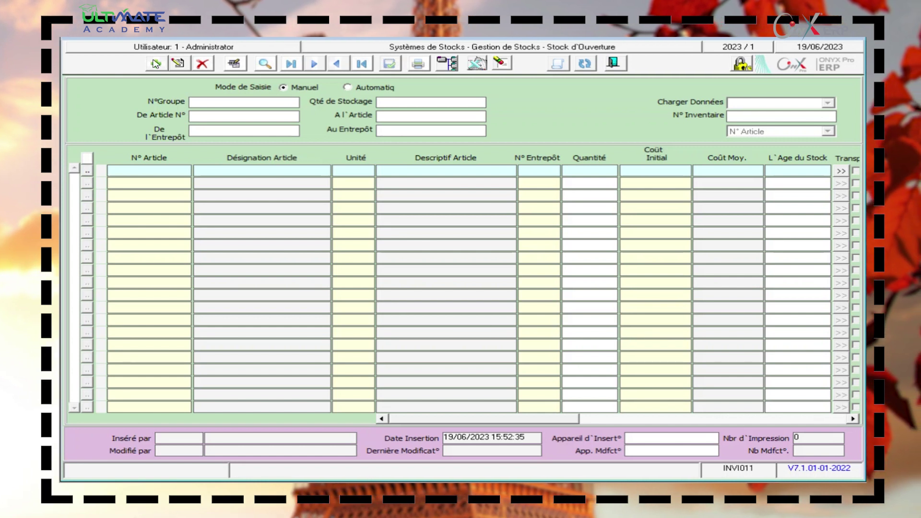
pyautogui.click(156, 64)
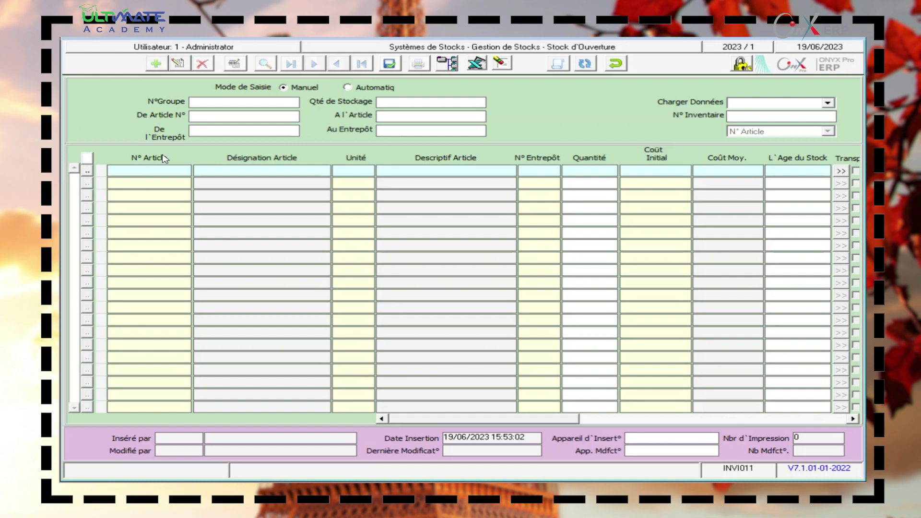
pyautogui.click(150, 172)
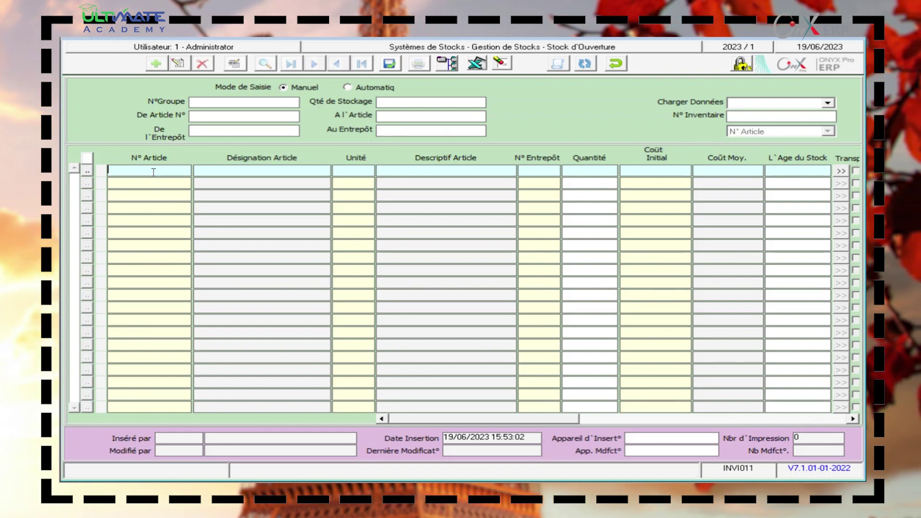
pyautogui.doubleClick(153, 172)
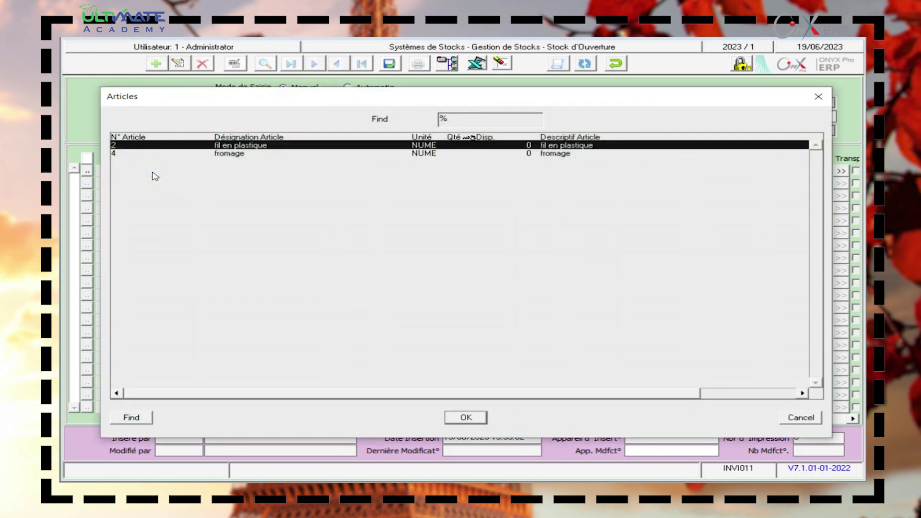
pyautogui.doubleClick(242, 157)
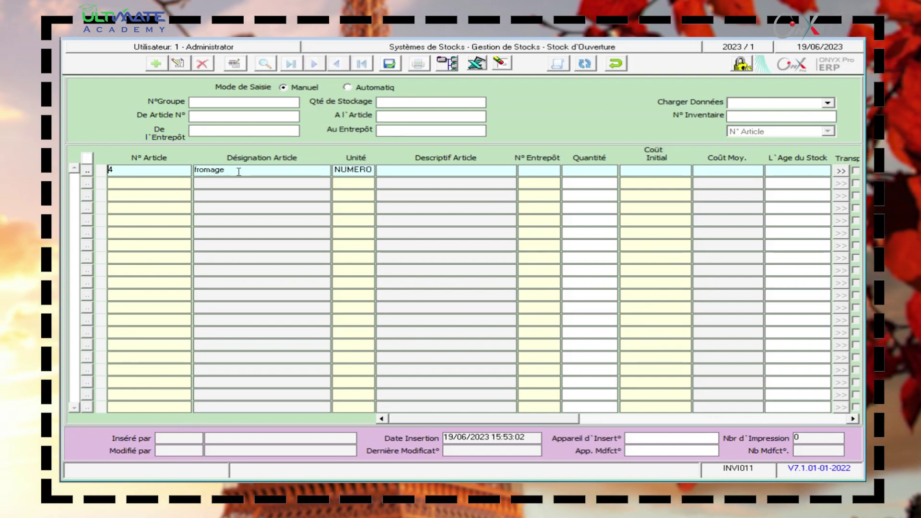
# Assign warehouse 2, Entrepôts 2, to the fromage row and review its quantity, cost, stock age and Transported columns.
pyautogui.click(540, 170)
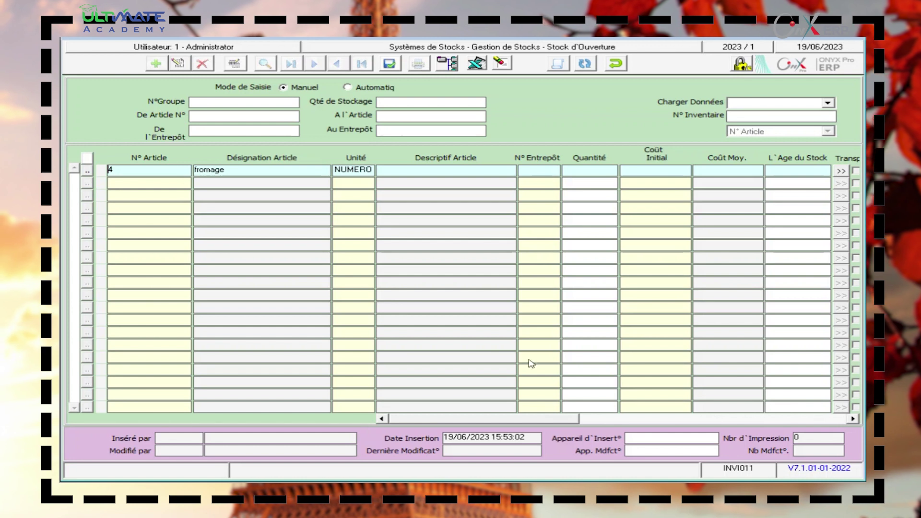
pyautogui.doubleClick(542, 170)
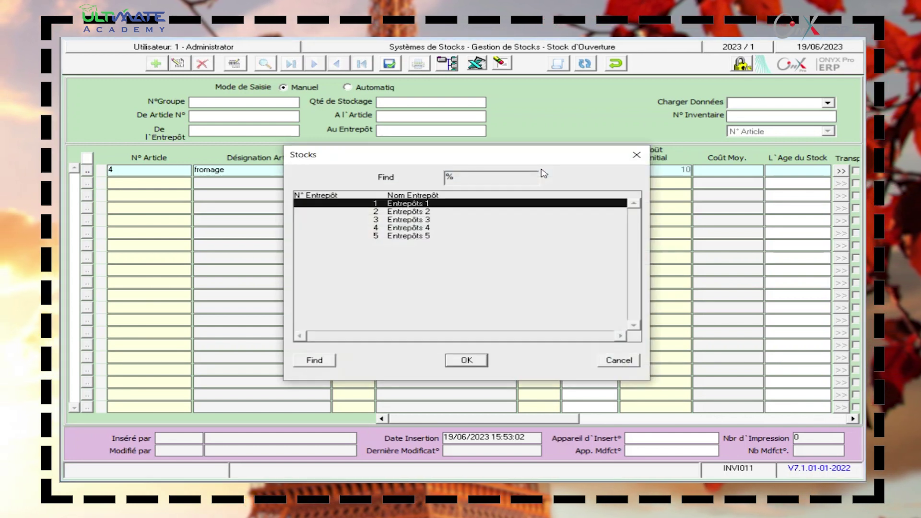
pyautogui.click(420, 213)
pyautogui.doubleClick(420, 214)
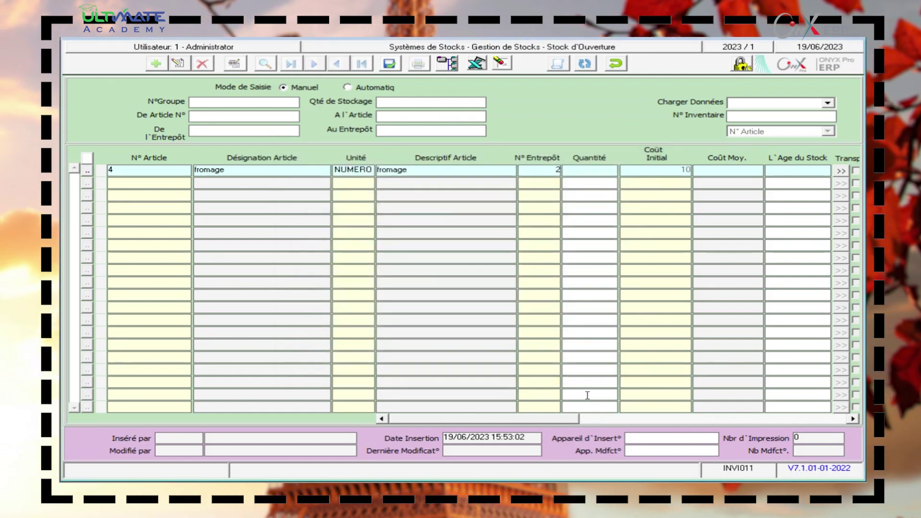
pyautogui.moveTo(555, 420); pyautogui.dragTo(579, 421)
pyautogui.click(509, 169)
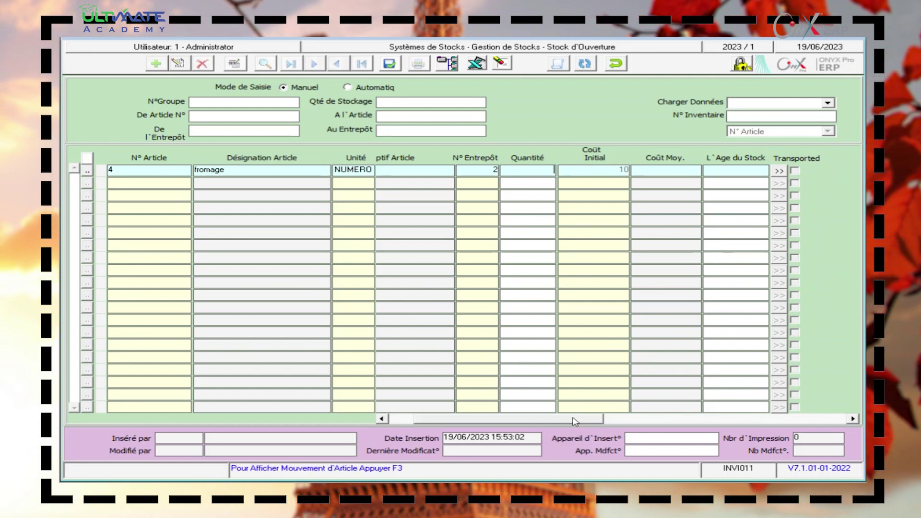
pyautogui.hscroll(1, 560, 421)
pyautogui.hscroll(2, 560, 421)
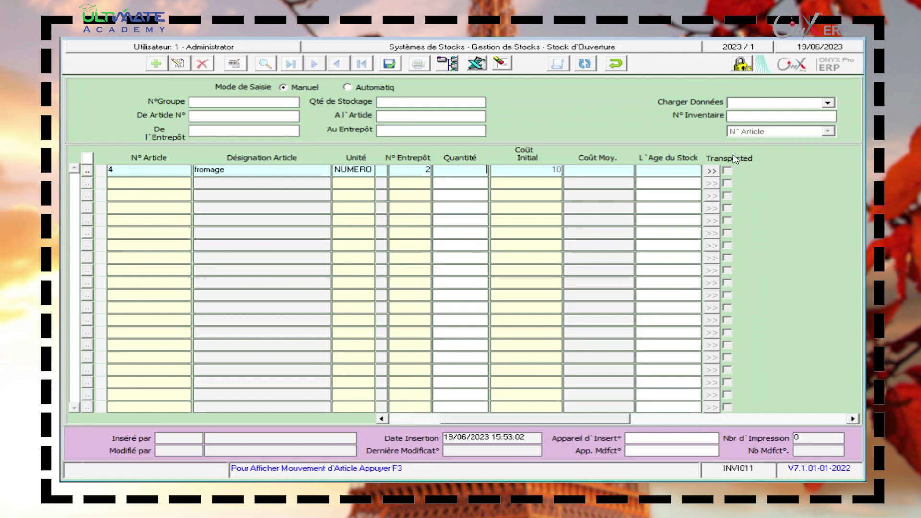
# Switch the opening stock entry mode to Automatiq and set the group to 1, matériaux.
pyautogui.click(347, 89)
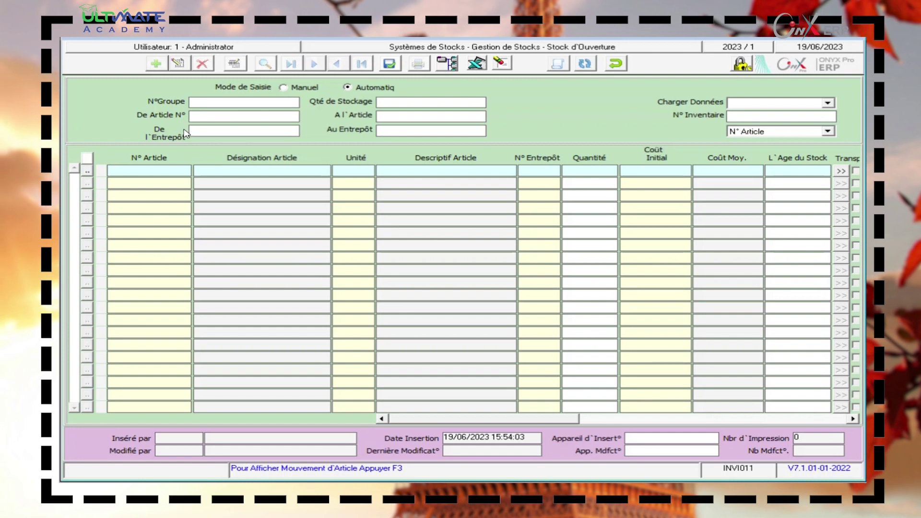
pyautogui.click(242, 103)
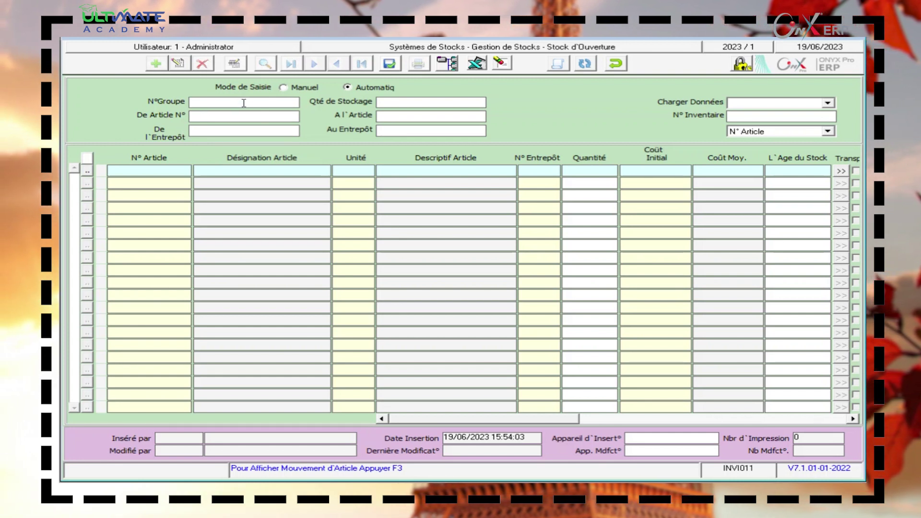
pyautogui.doubleClick(244, 103)
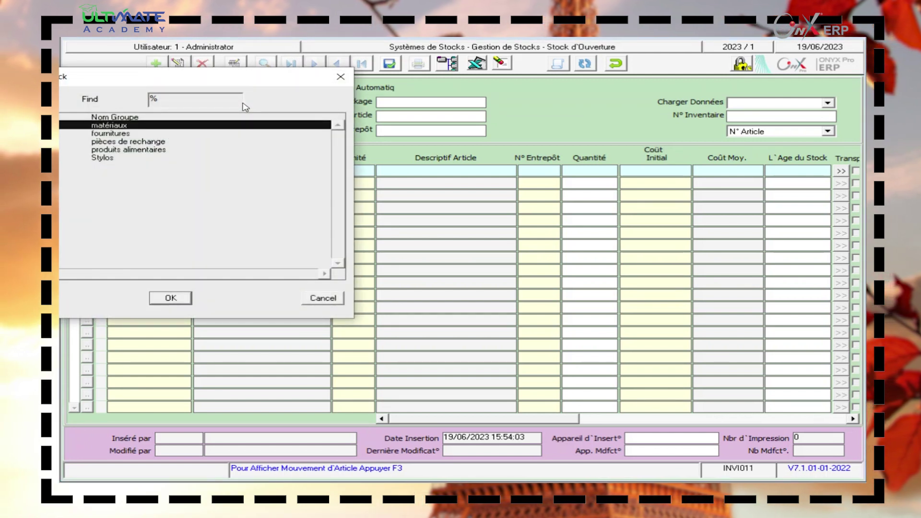
pyautogui.doubleClick(107, 127)
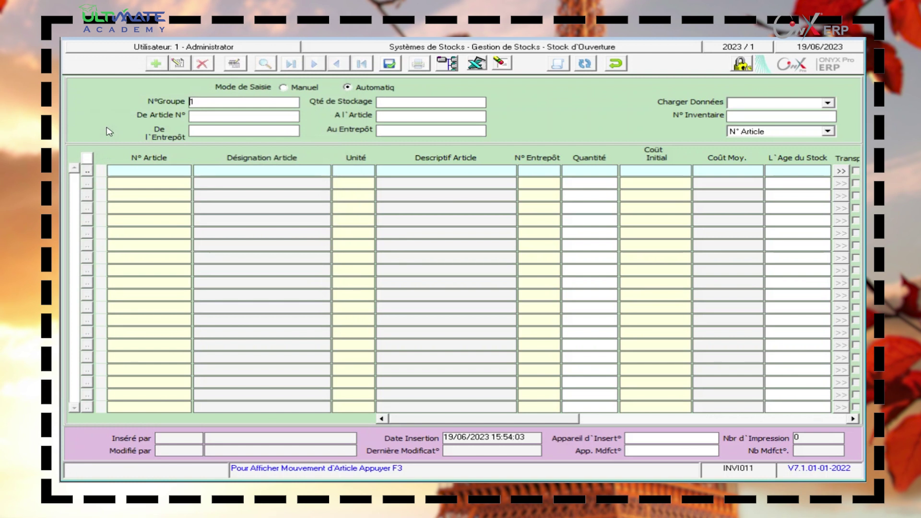
# Set the starting article to 2, fil en plastique, and the starting warehouse to 5, Entrepôts 5.
pyautogui.doubleClick(253, 114)
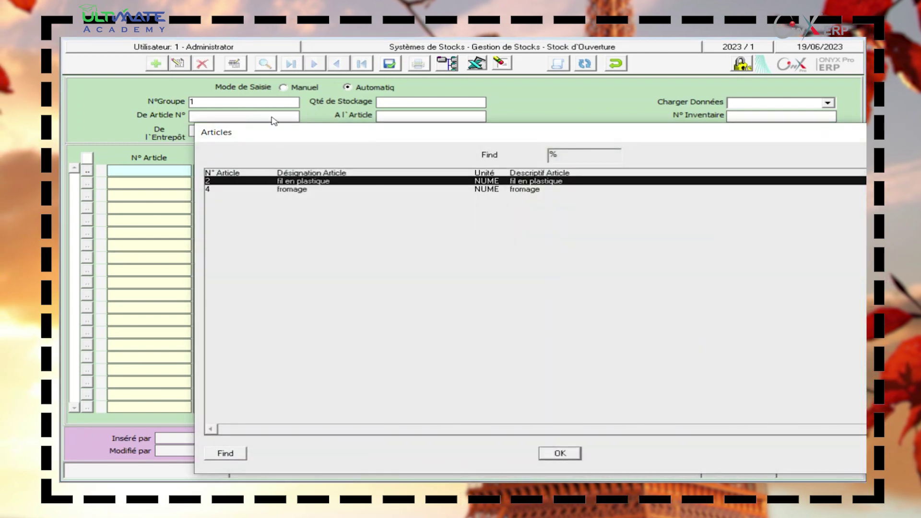
pyautogui.click(323, 189)
pyautogui.click(311, 182)
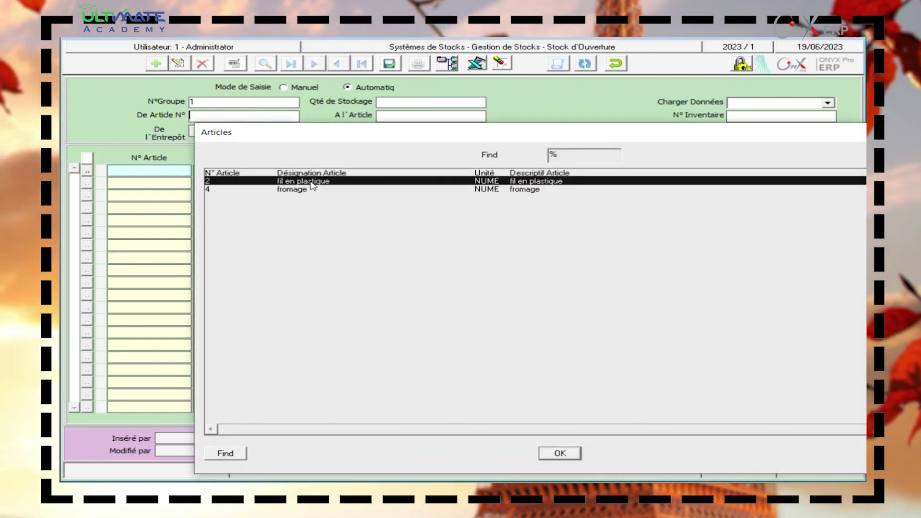
pyautogui.doubleClick(311, 184)
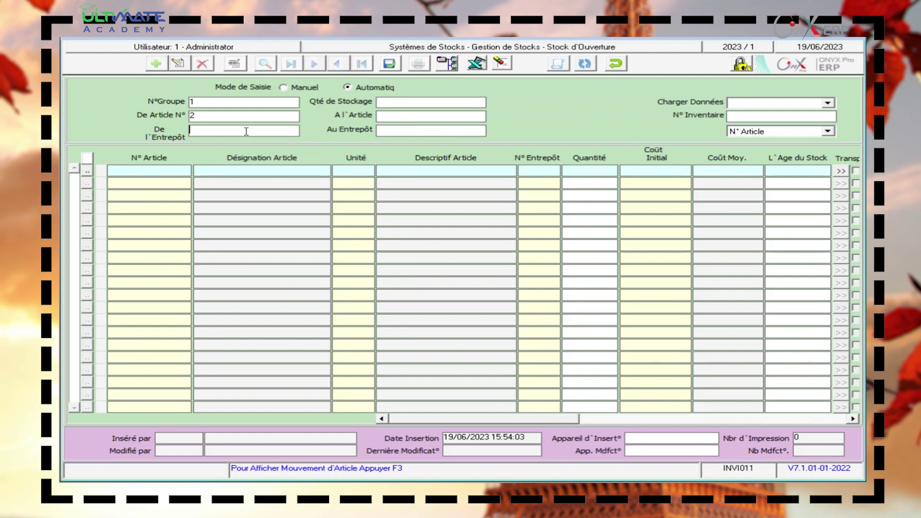
pyautogui.doubleClick(247, 133)
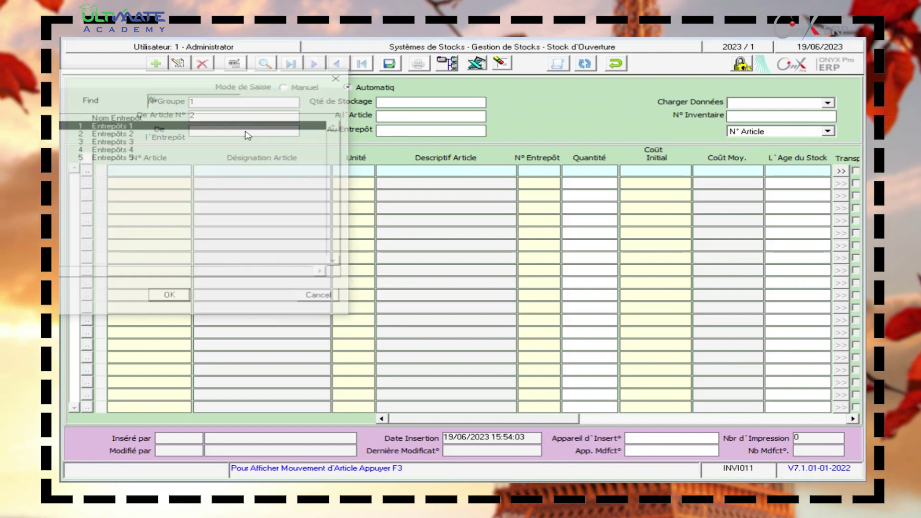
pyautogui.doubleClick(104, 162)
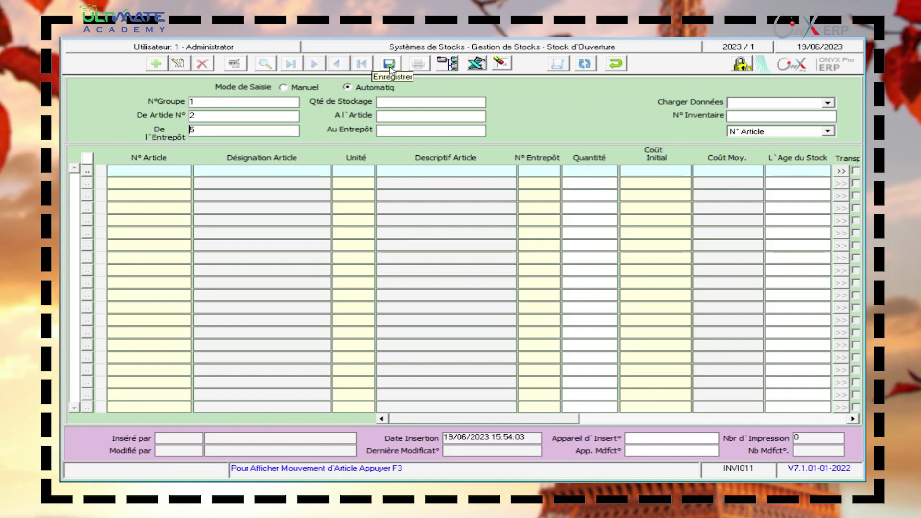
# Cancel the opening stock entry and close the Stock d'Ouverture form.
pyautogui.click(613, 70)
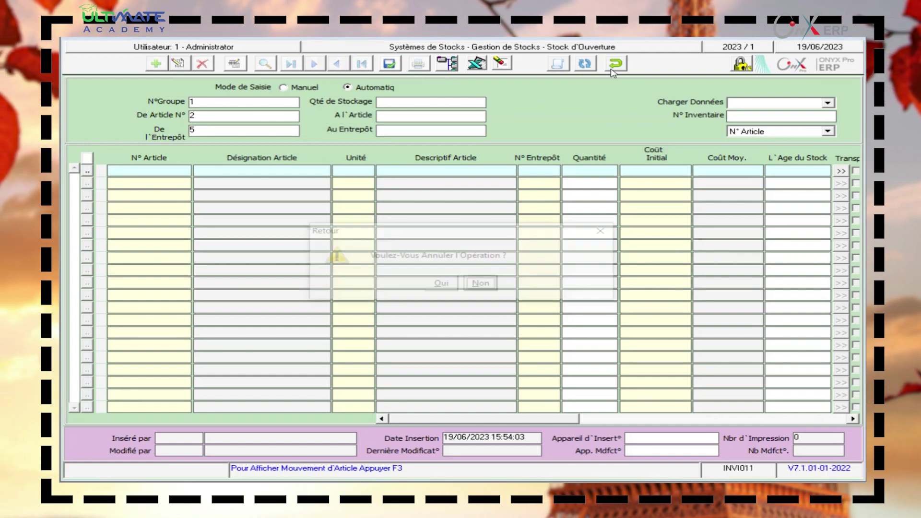
pyautogui.click(442, 284)
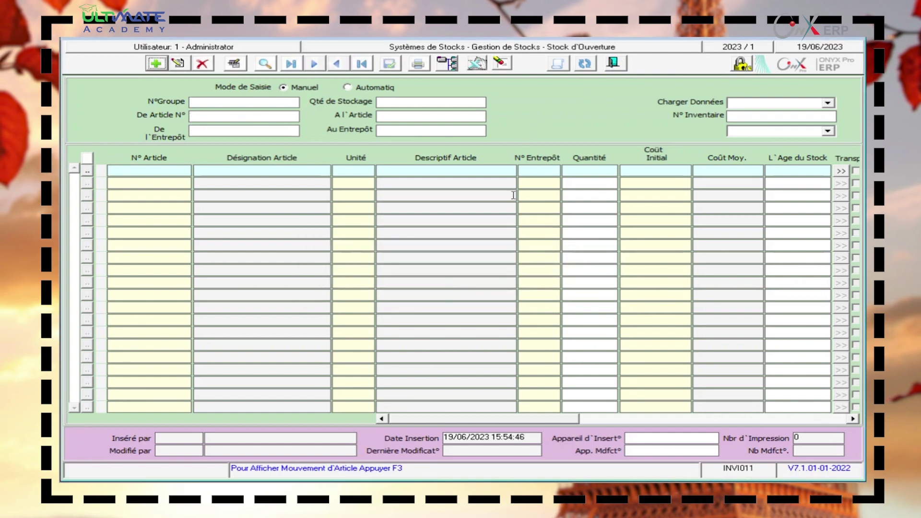
pyautogui.click(612, 67)
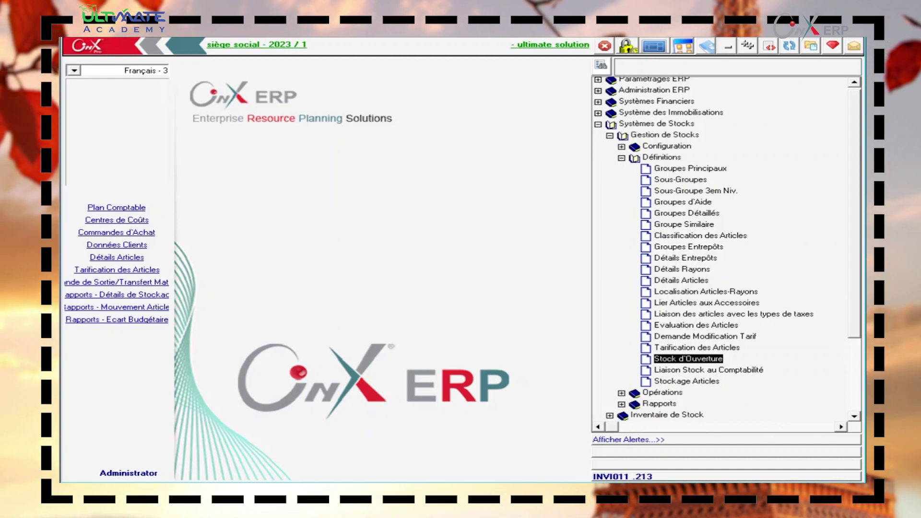
# Open Liaison Stock au Comptabilité and retrieve the account linkage record of group 1, matériaux.
pyautogui.scroll(-3, 724, 250)
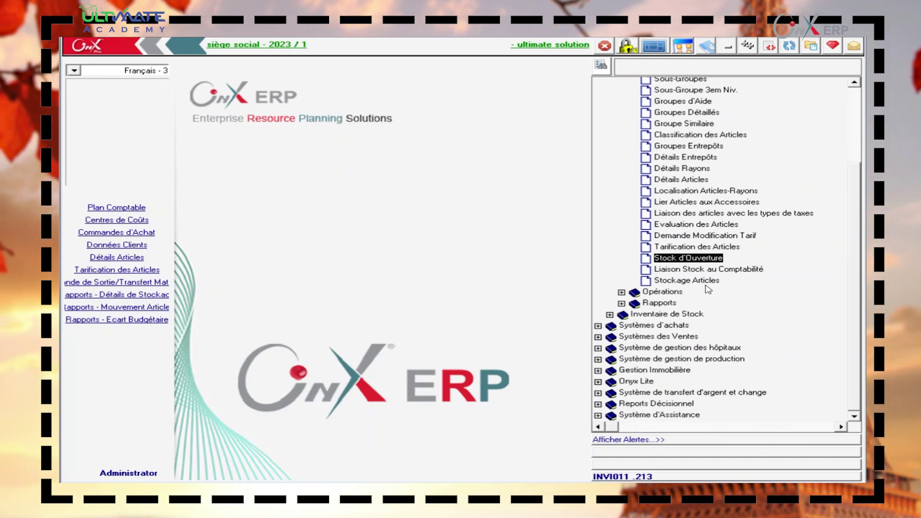
pyautogui.doubleClick(716, 280)
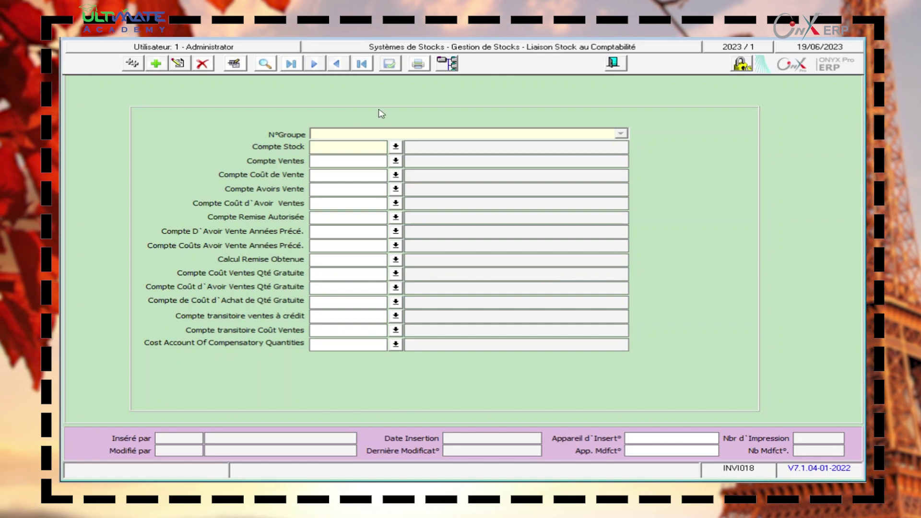
pyautogui.click(269, 67)
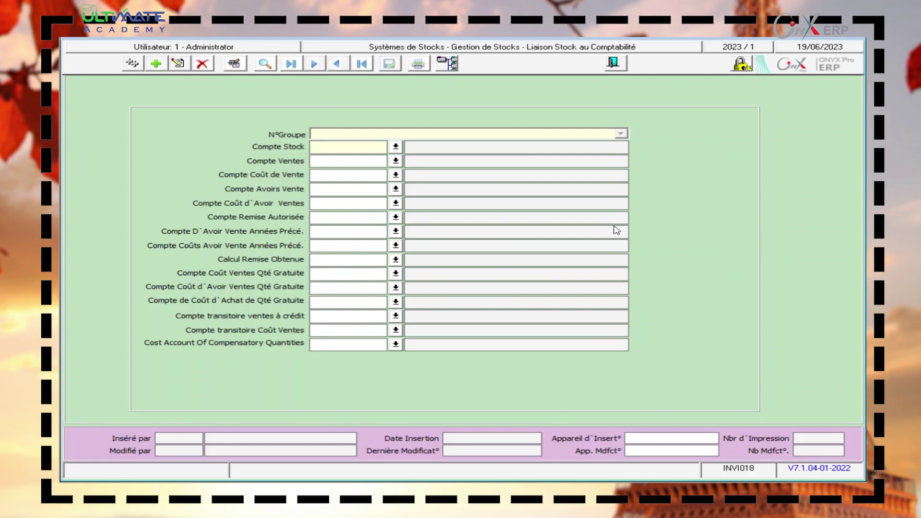
pyautogui.click(266, 67)
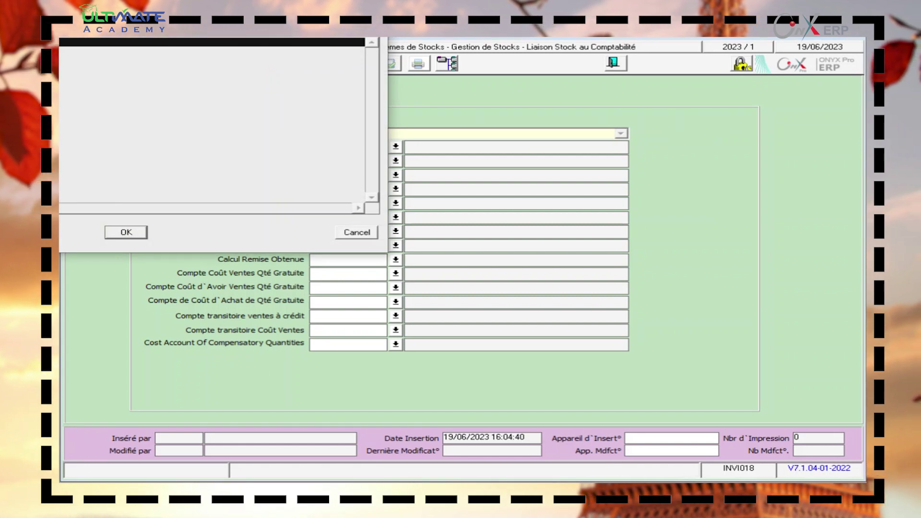
pyautogui.press('Return')
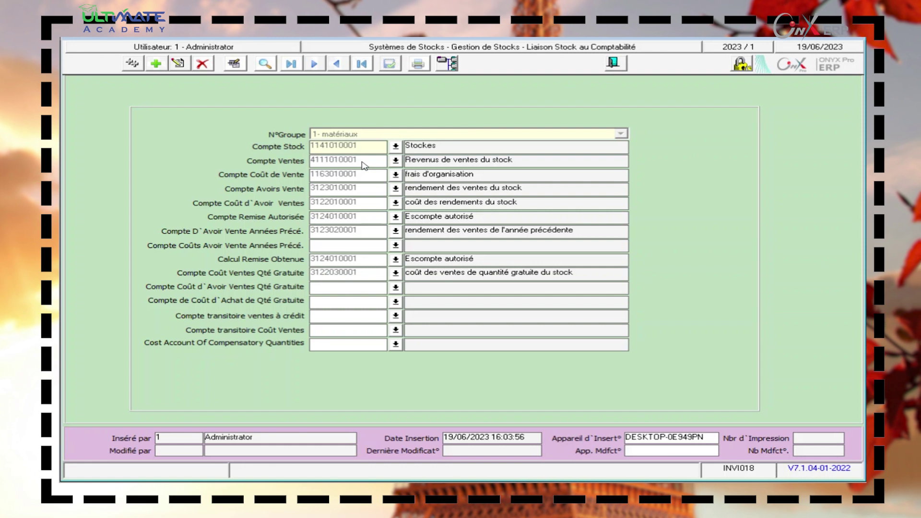
# Put the matériaux account linkage into edit mode, save it and close the form.
pyautogui.click(178, 65)
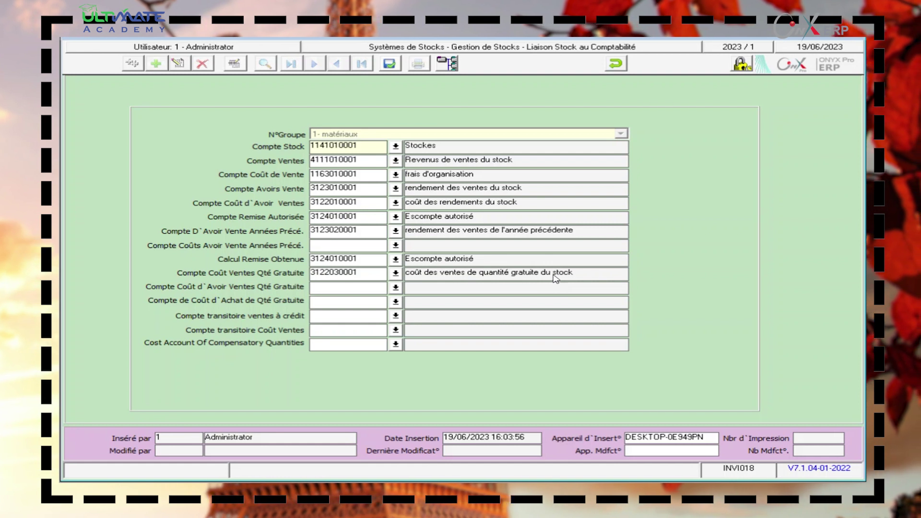
pyautogui.click(390, 67)
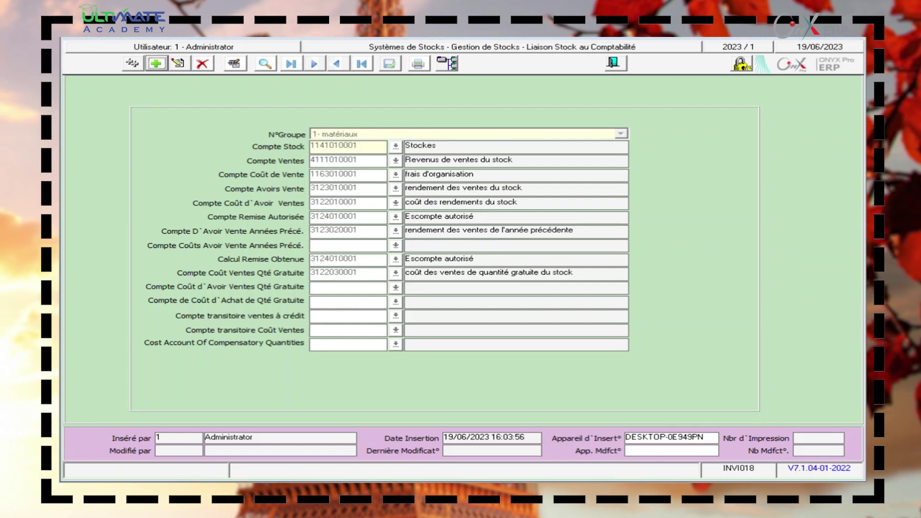
pyautogui.press('Escape')
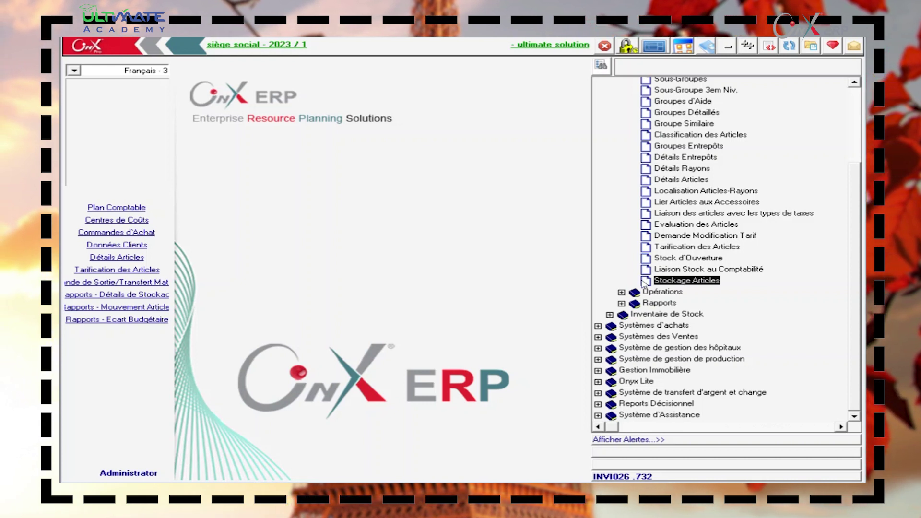
# Open Stockage Articles, start a new entry and set the year to 2023.
pyautogui.doubleClick(668, 280)
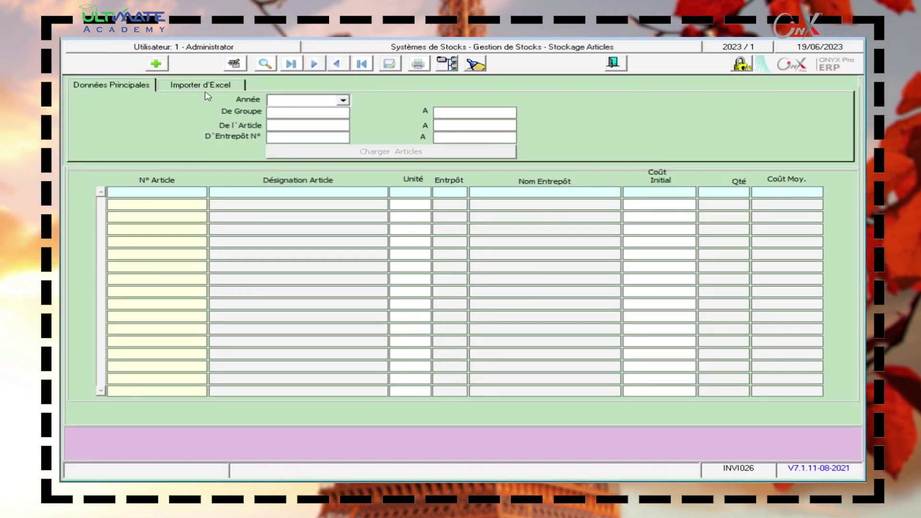
pyautogui.click(265, 63)
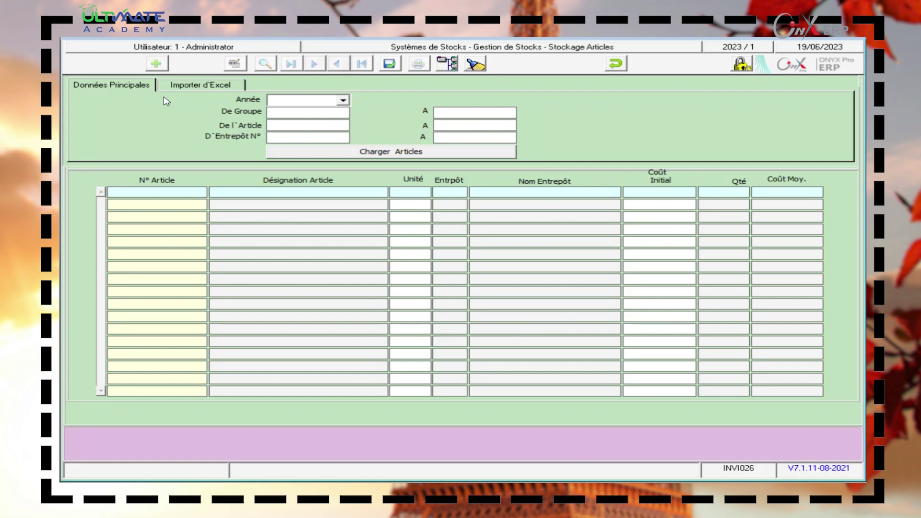
pyautogui.click(343, 101)
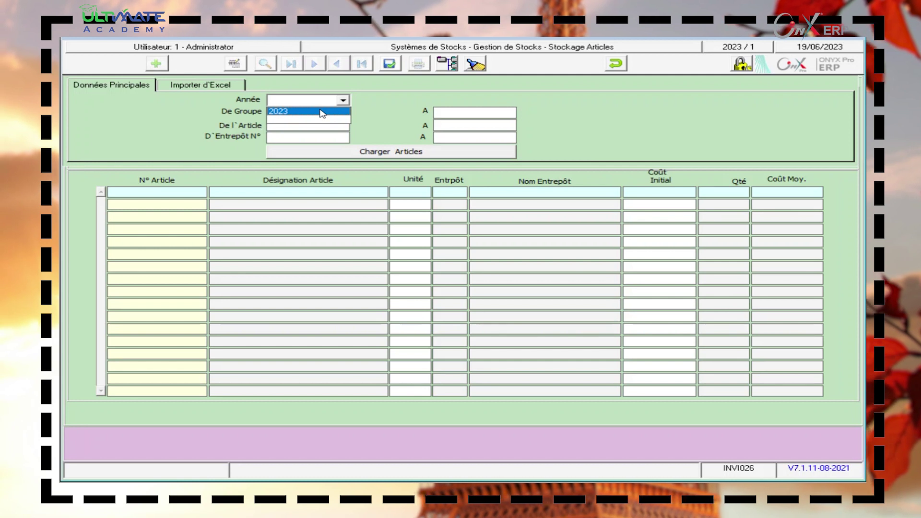
pyautogui.click(321, 113)
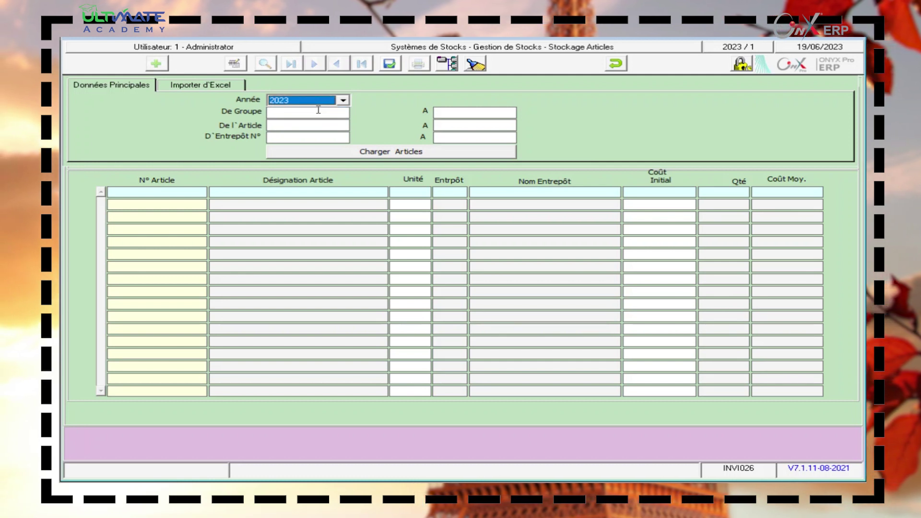
# Limit the group range to group 4, produits alimentaires, at both its start and end.
pyautogui.click(318, 111)
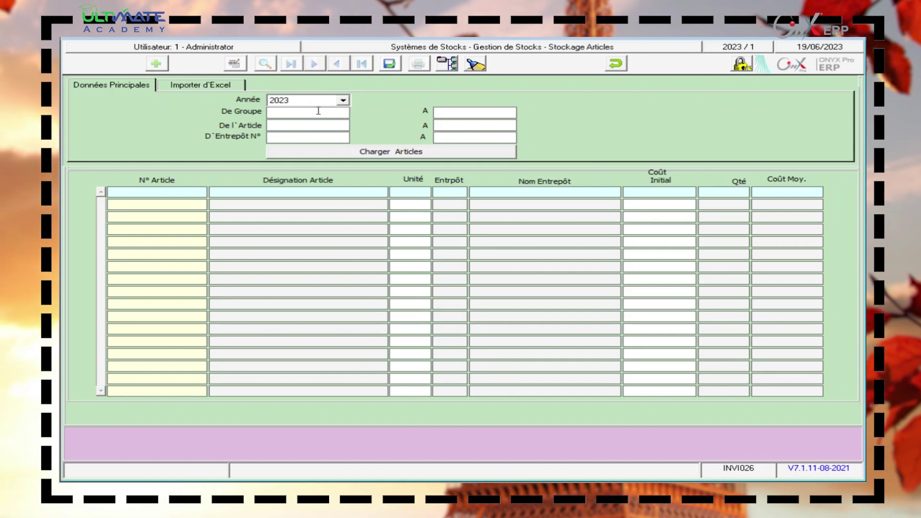
pyautogui.doubleClick(318, 111)
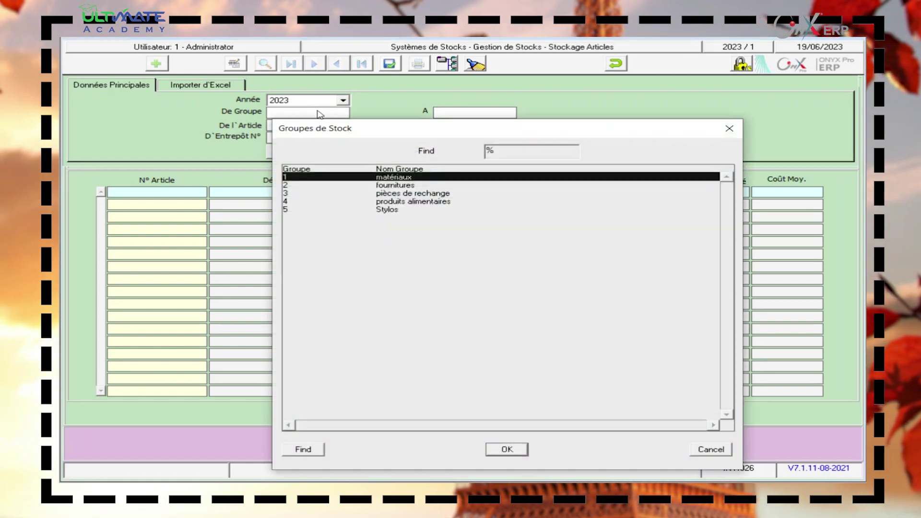
pyautogui.doubleClick(405, 203)
pyautogui.click(462, 112)
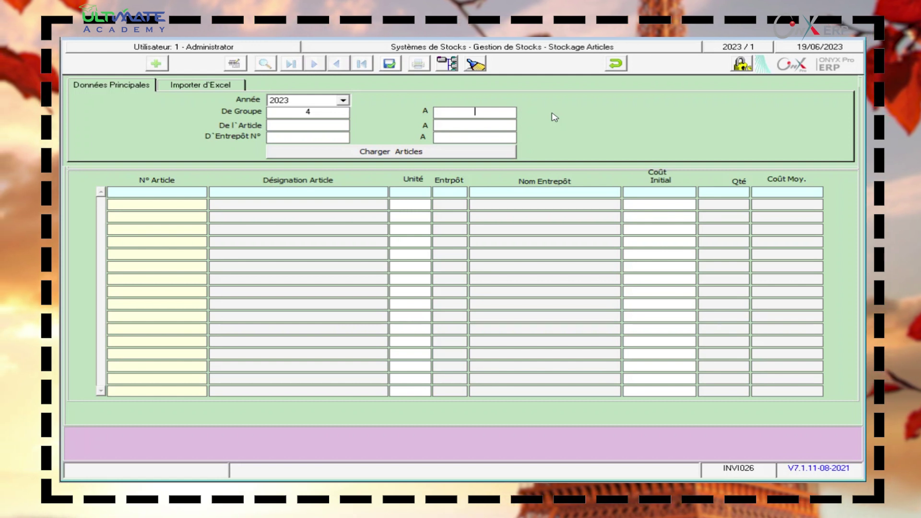
pyautogui.write('4')
# Choose article 4, fromage, as the start of the article range.
pyautogui.click(301, 124)
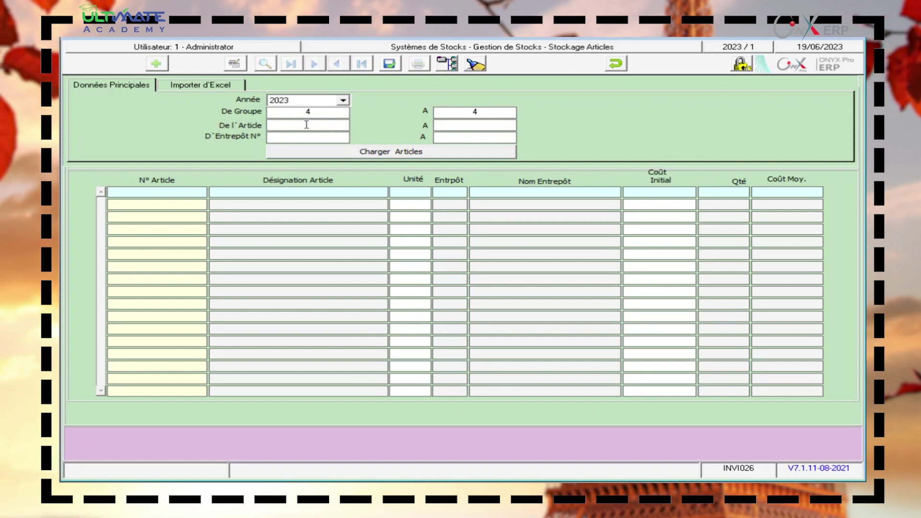
pyautogui.doubleClick(306, 124)
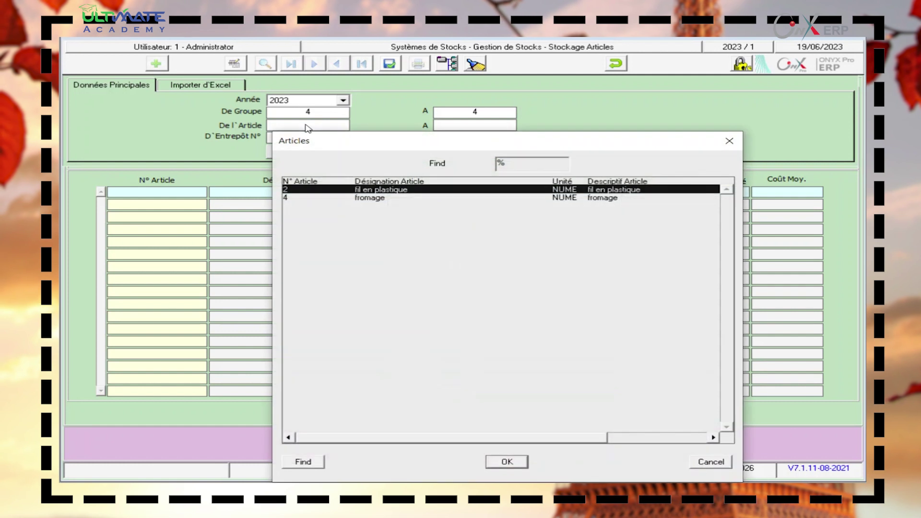
pyautogui.doubleClick(356, 198)
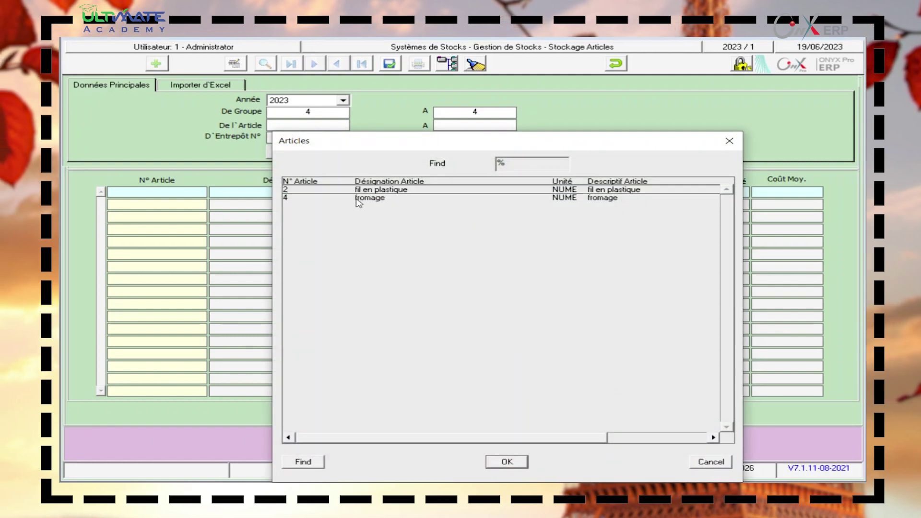
# Set the end of the article range to 4, limit the warehouse range to Entrepôts 4, and load the matching articles.
pyautogui.click(305, 136)
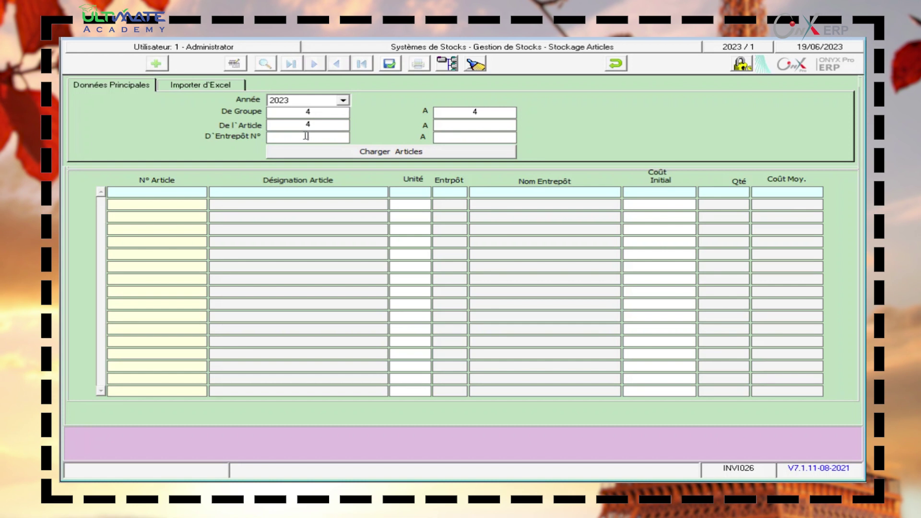
pyautogui.doubleClick(306, 136)
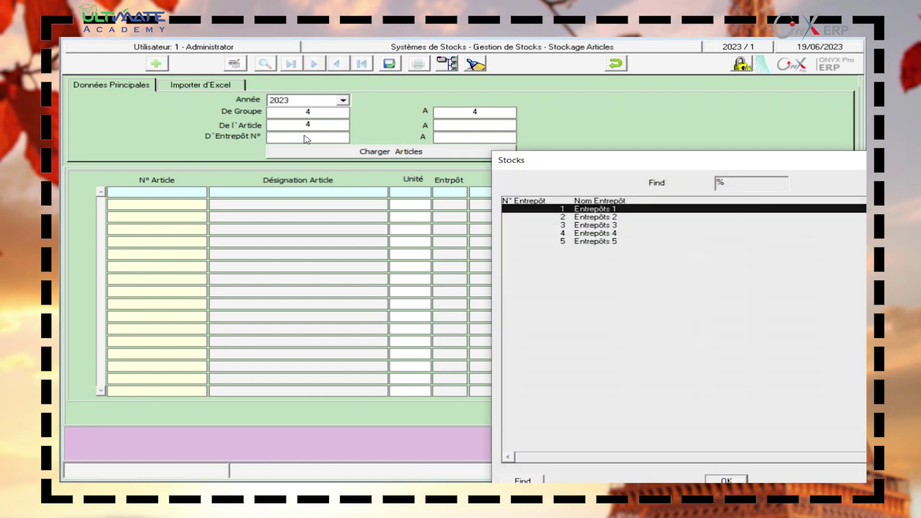
pyautogui.doubleClick(595, 233)
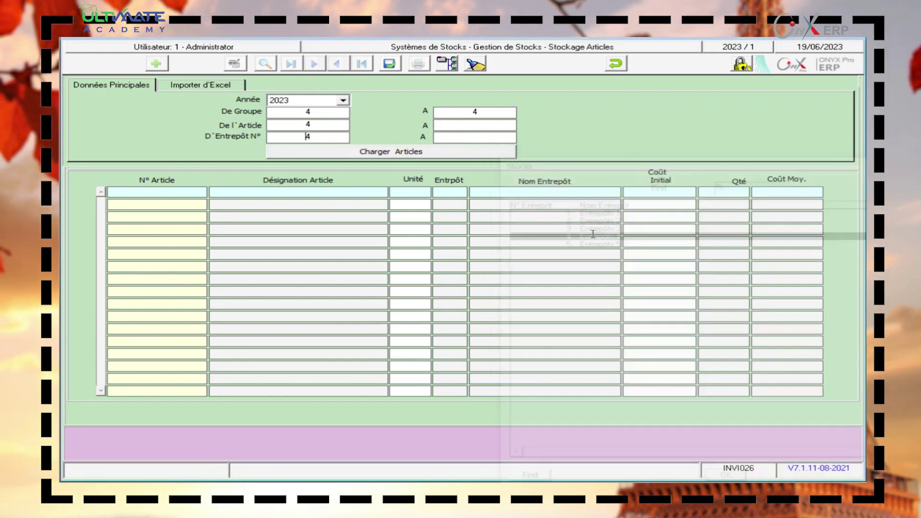
pyautogui.click(409, 153)
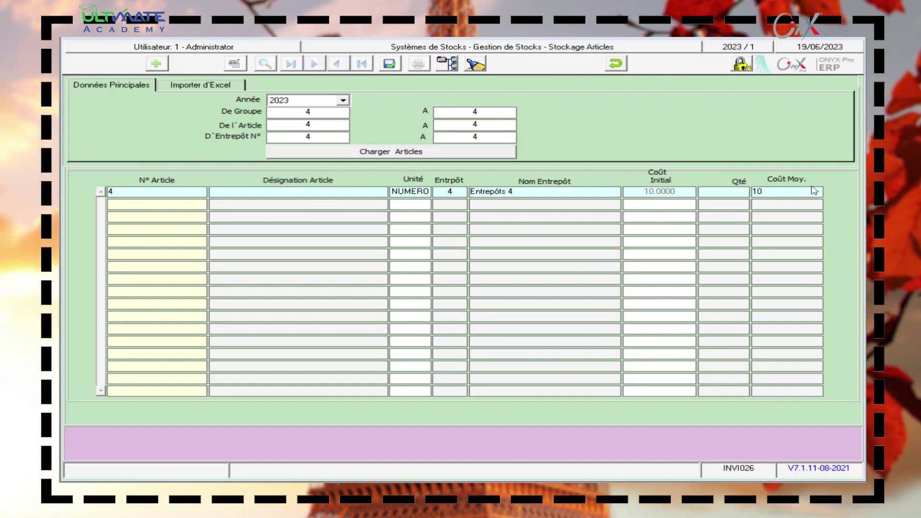
# Cancel the current article storage entry, answer the confirmation and close the Stockage Articles form.
pyautogui.click(616, 63)
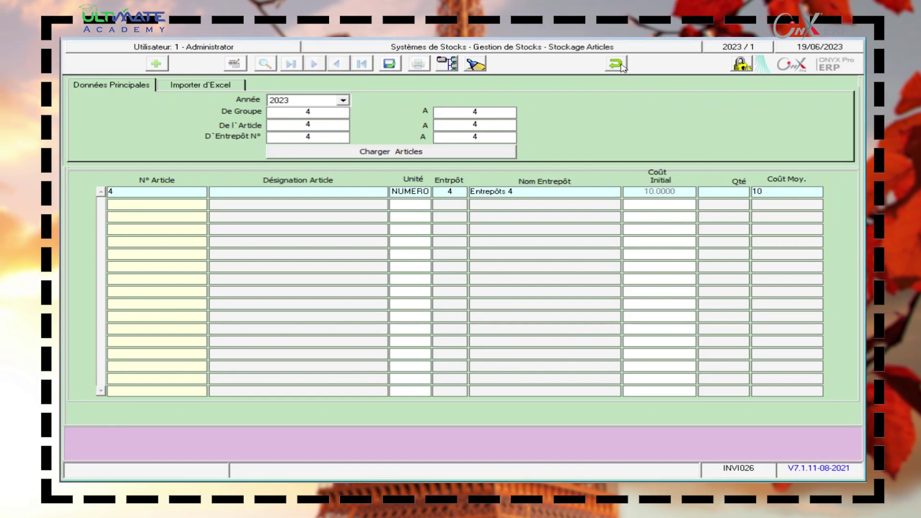
pyautogui.click(443, 284)
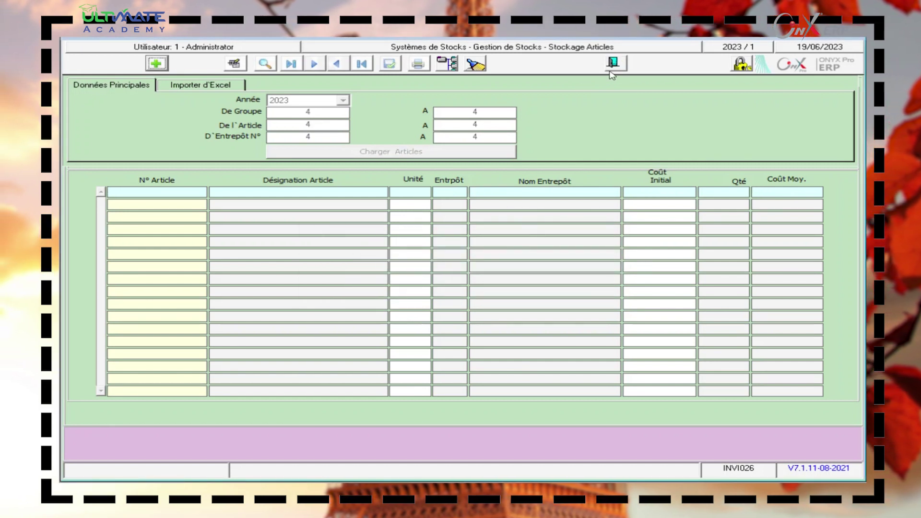
pyautogui.click(615, 64)
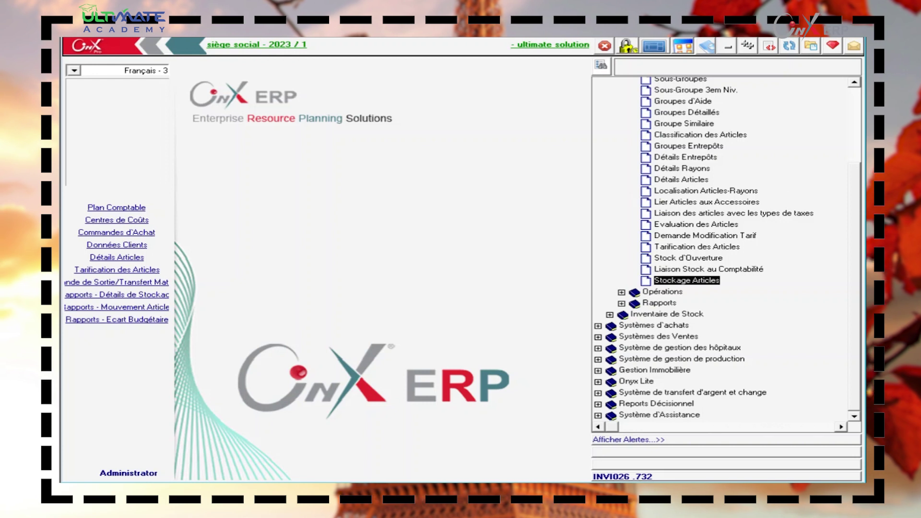
pyautogui.scroll(3, 862, 219)
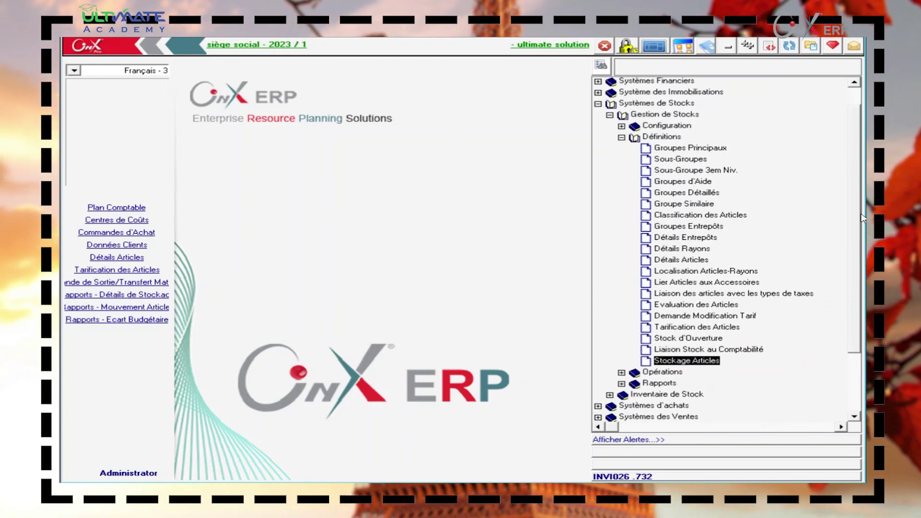
pyautogui.scroll(-1, 863, 219)
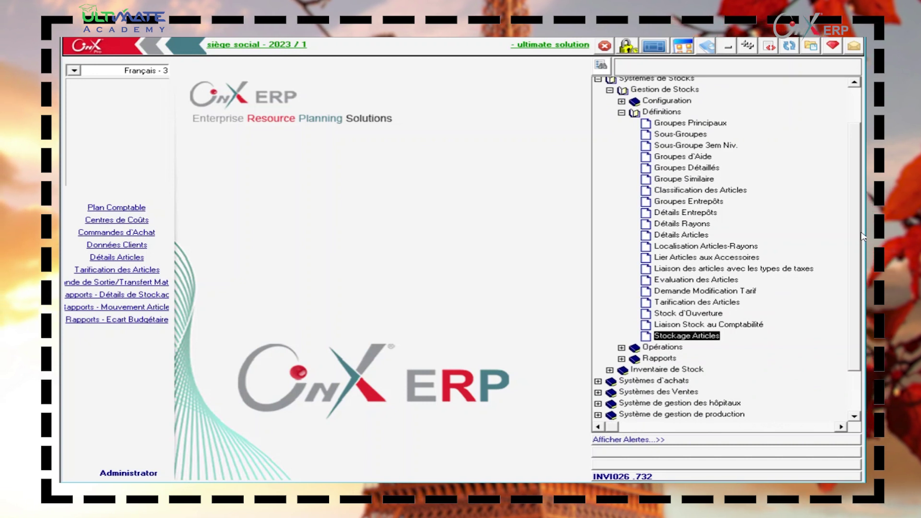